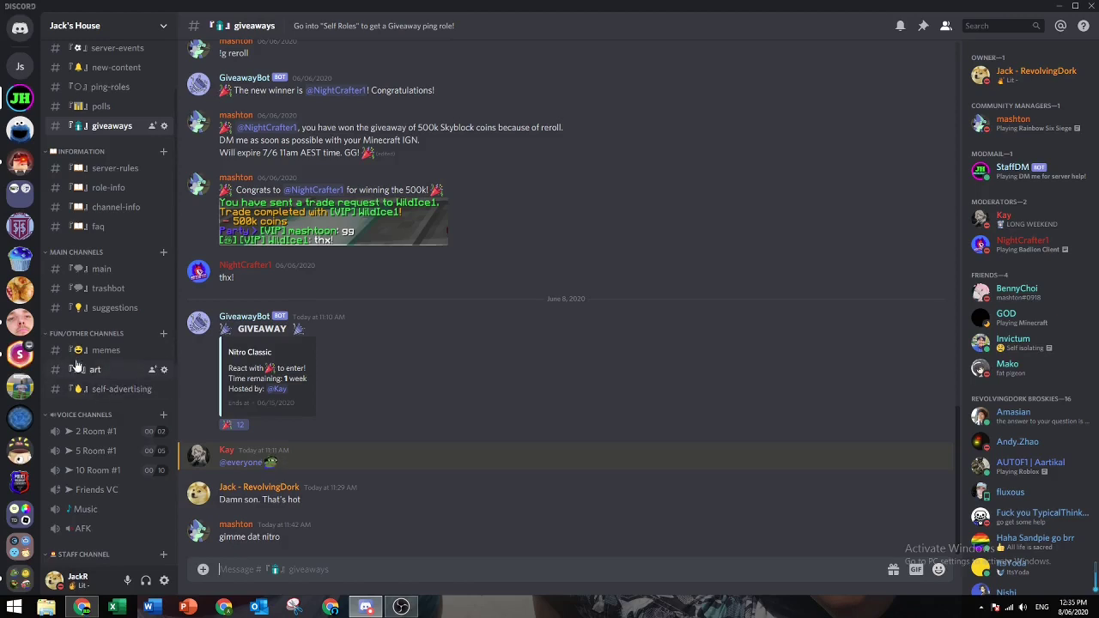
Step: In the server with the Js icon, create a role named Owner in the server settings and save it
{"action": "left_click", "coordinate": [21, 69]}
{"action": "left_click", "coordinate": [94, 38]}
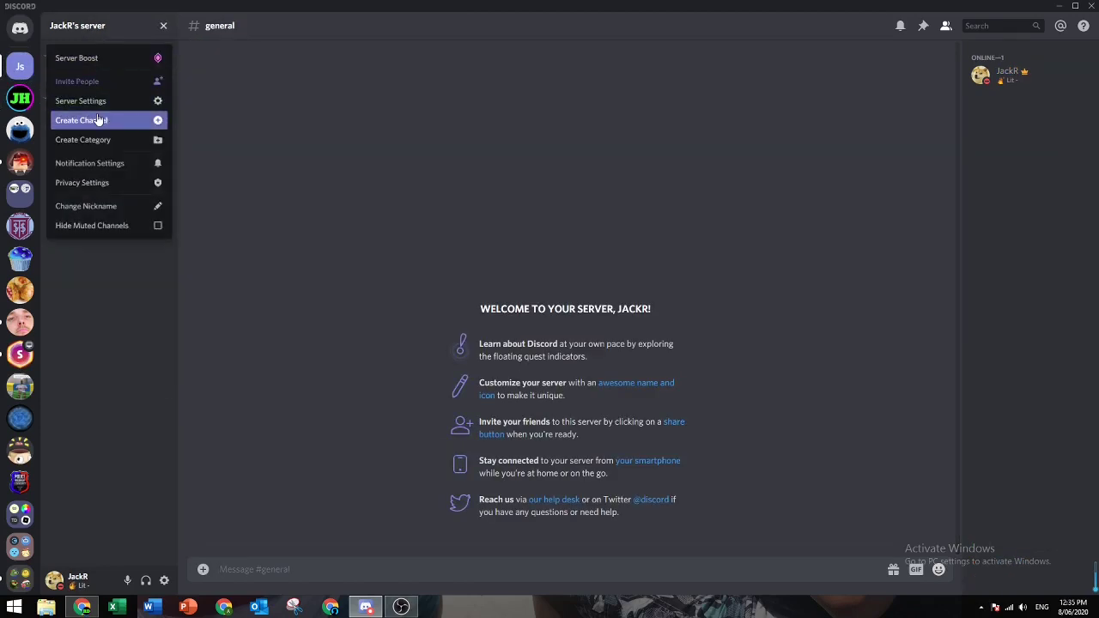
{"action": "left_click", "coordinate": [99, 101]}
{"action": "left_click", "coordinate": [276, 89]}
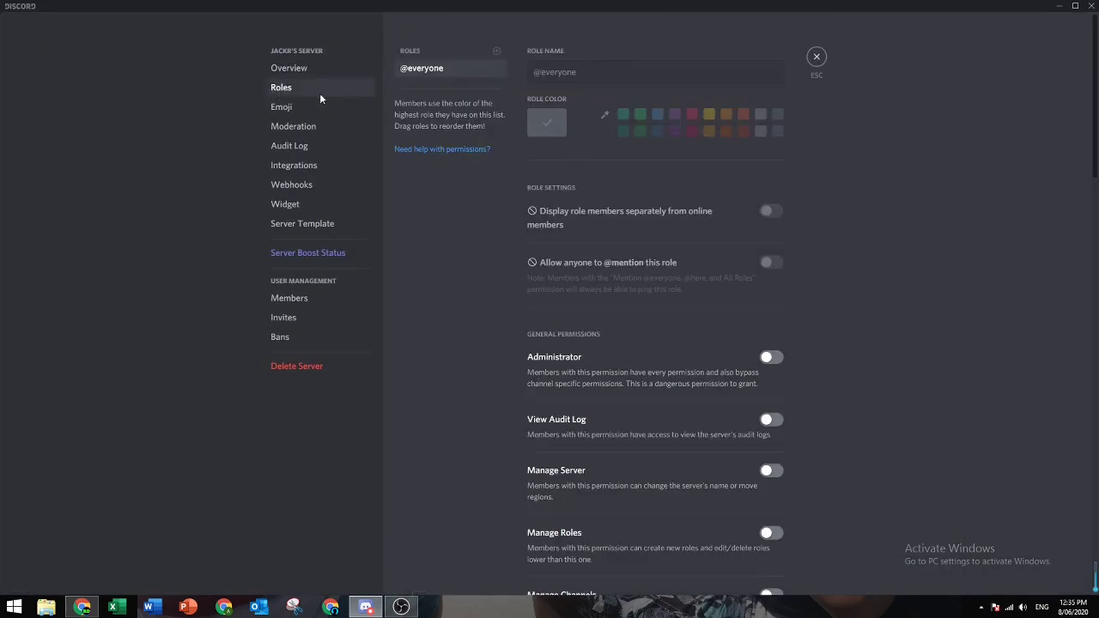
{"action": "left_click", "coordinate": [496, 51]}
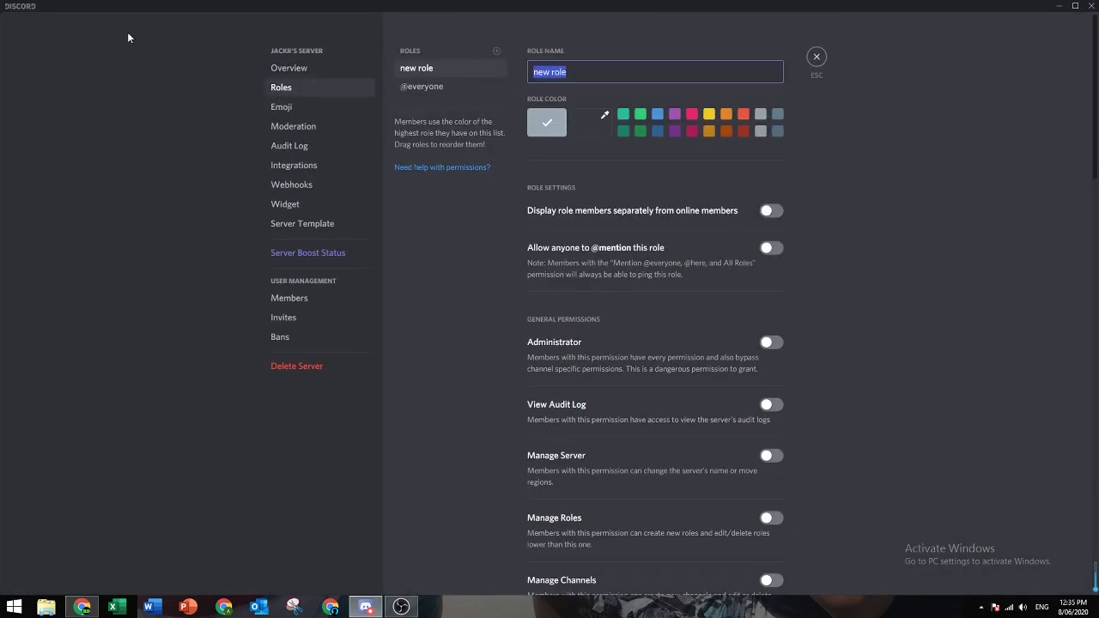
{"action": "type", "text": "Owner"}
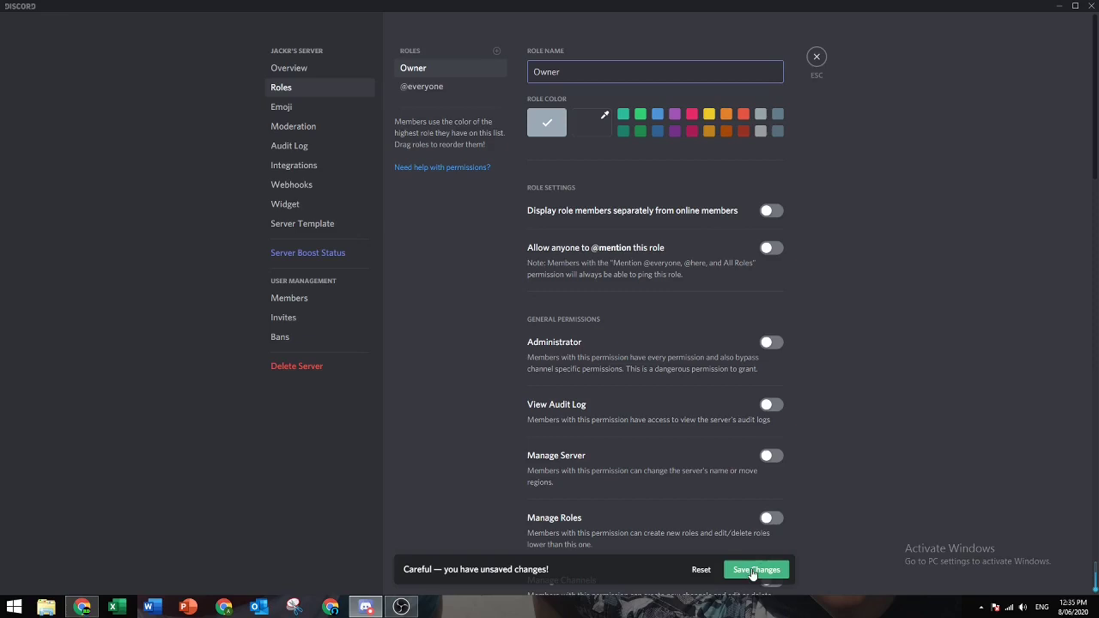
{"action": "left_click", "coordinate": [753, 573]}
Step: Create and save two more server roles named Admin and Moderator
{"action": "left_click", "coordinate": [496, 51]}
{"action": "type", "text": "Ad"}
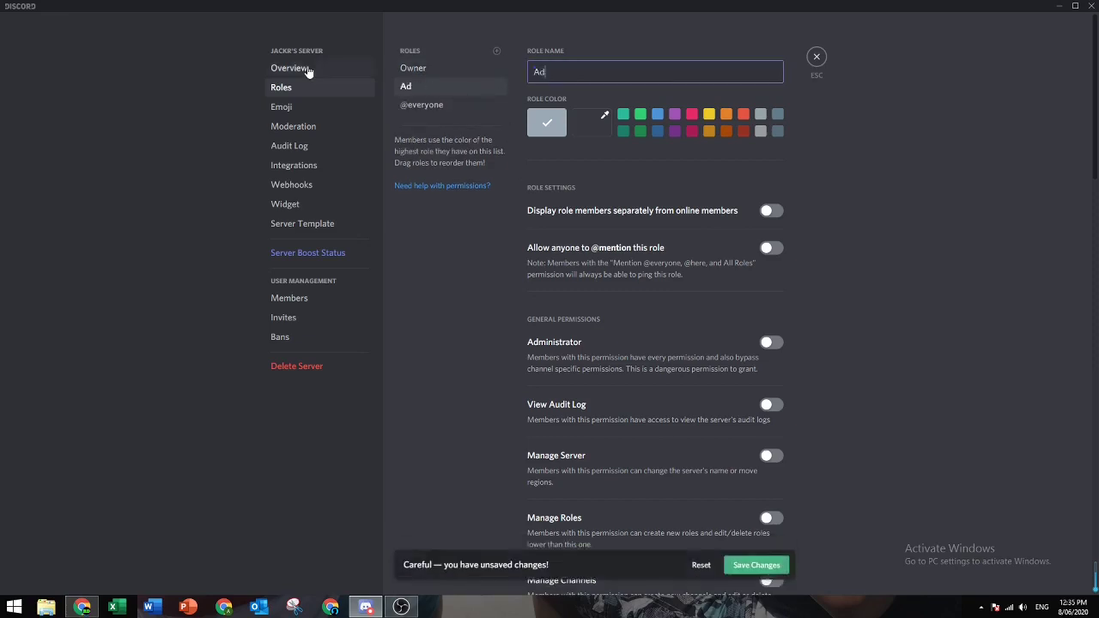
{"action": "type", "text": "min"}
{"action": "left_click", "coordinate": [756, 565]}
{"action": "left_click", "coordinate": [496, 51]}
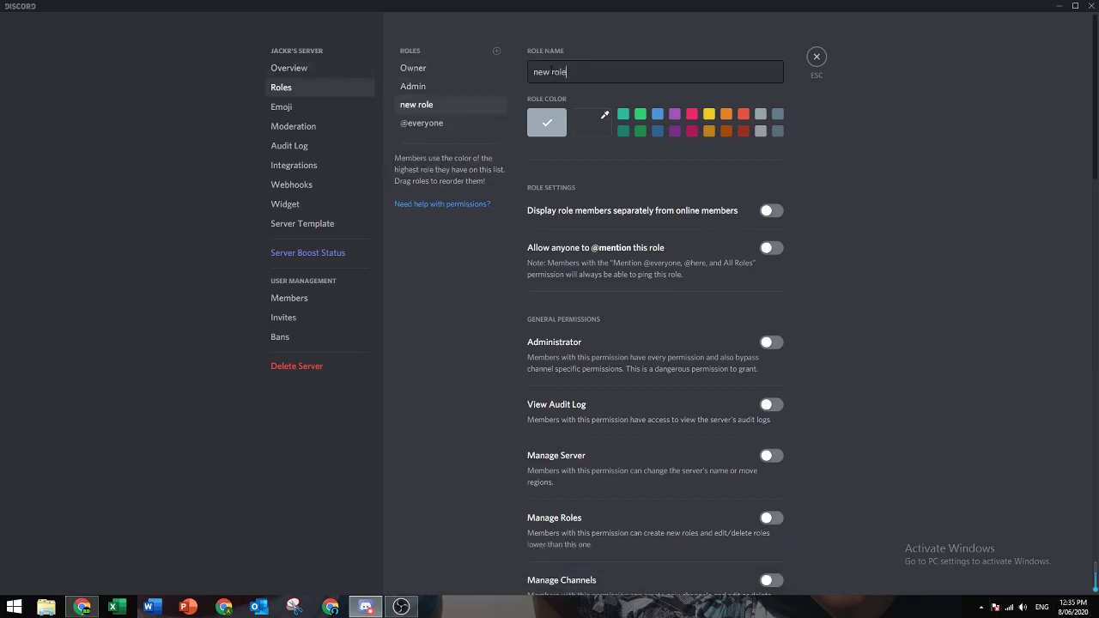
{"action": "type", "text": "Moderator"}
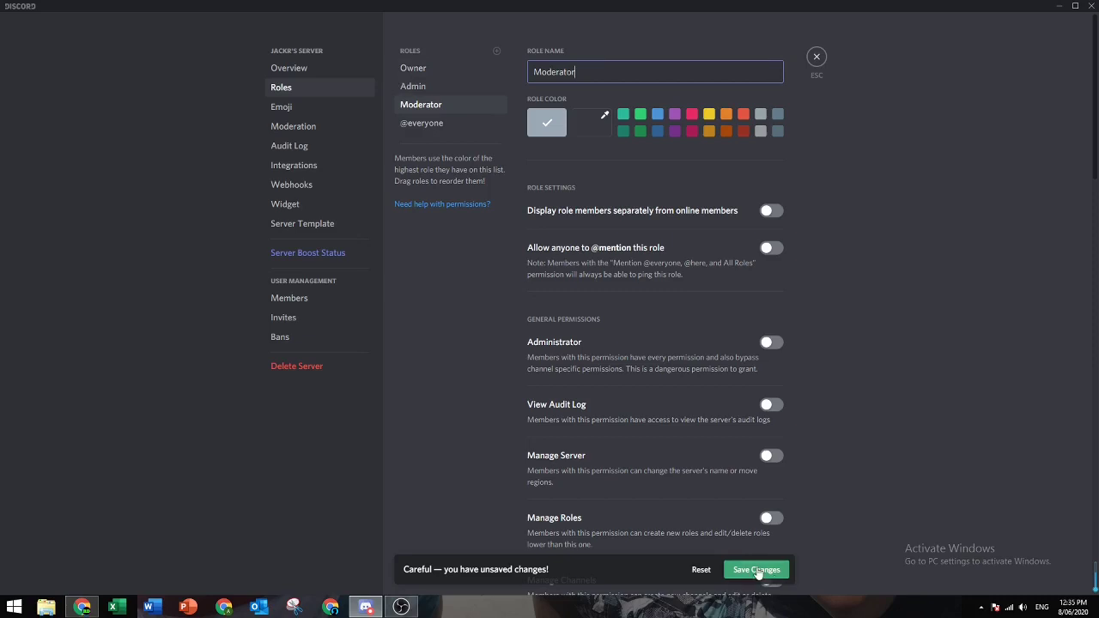
{"action": "left_click", "coordinate": [756, 570]}
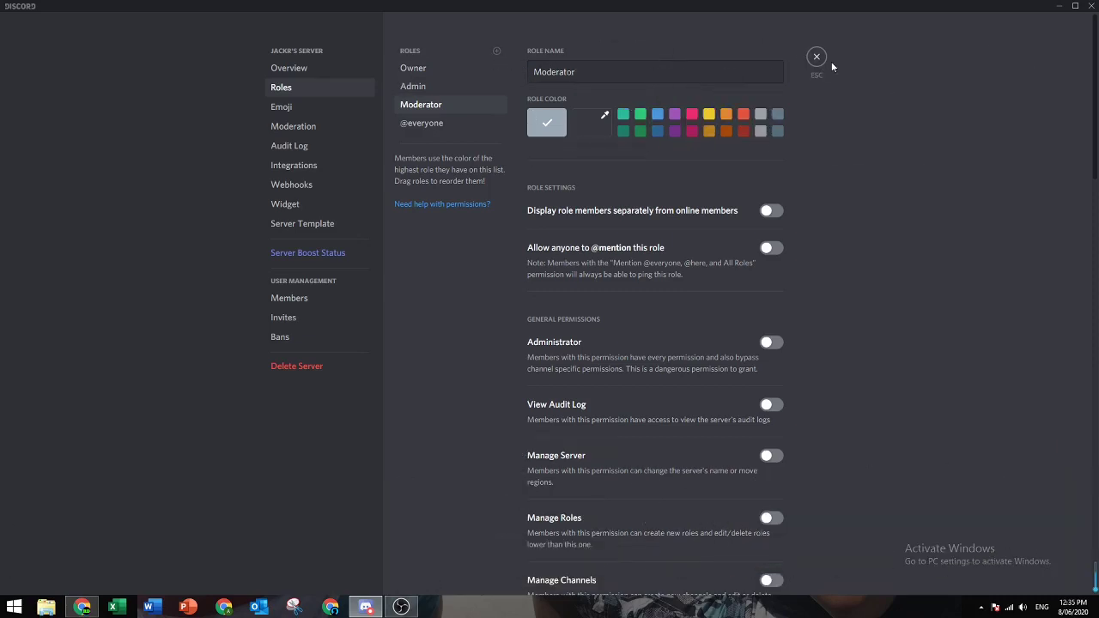
Step: Leave the server settings and assign the Owner role to the server owner's account in the member list
{"action": "left_click", "coordinate": [817, 56]}
{"action": "left_click", "coordinate": [1006, 72]}
{"action": "left_click", "coordinate": [826, 191]}
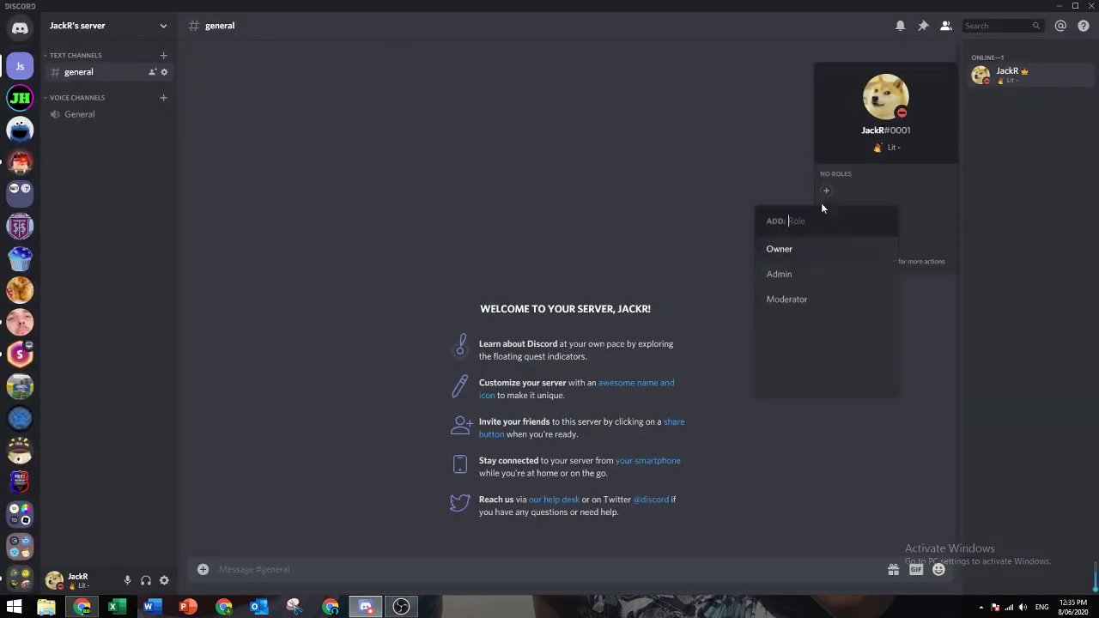
{"action": "left_click", "coordinate": [794, 247]}
{"action": "left_click", "coordinate": [463, 230]}
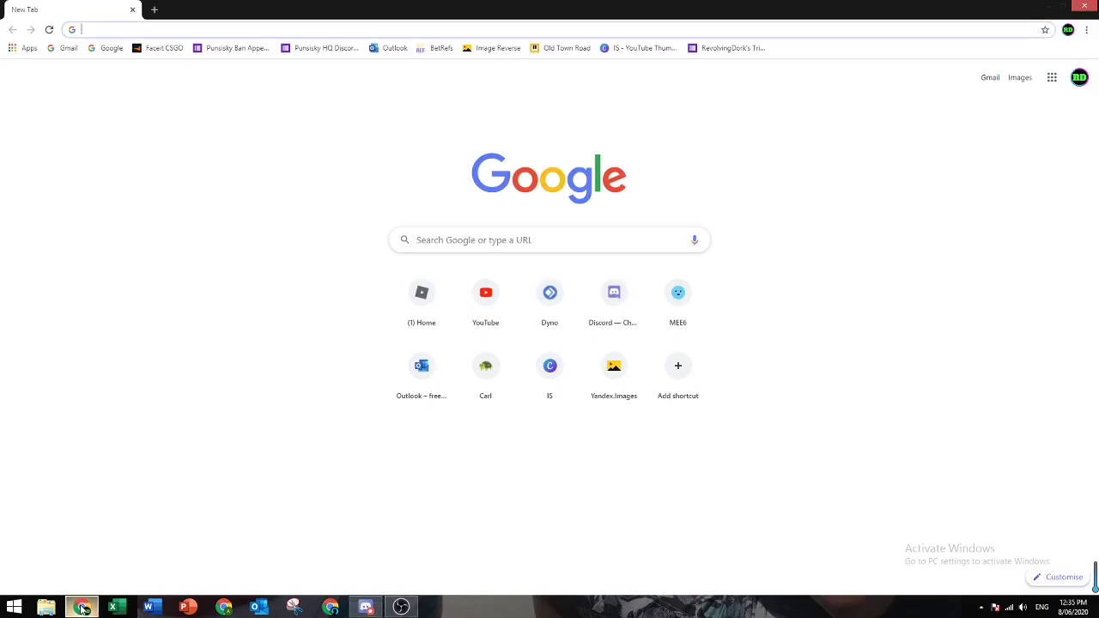
Step: Switch to Chrome, load carl.gg and open the list of servers to manage
{"action": "left_click", "coordinate": [82, 607]}
{"action": "type", "text": "carl.gg"}
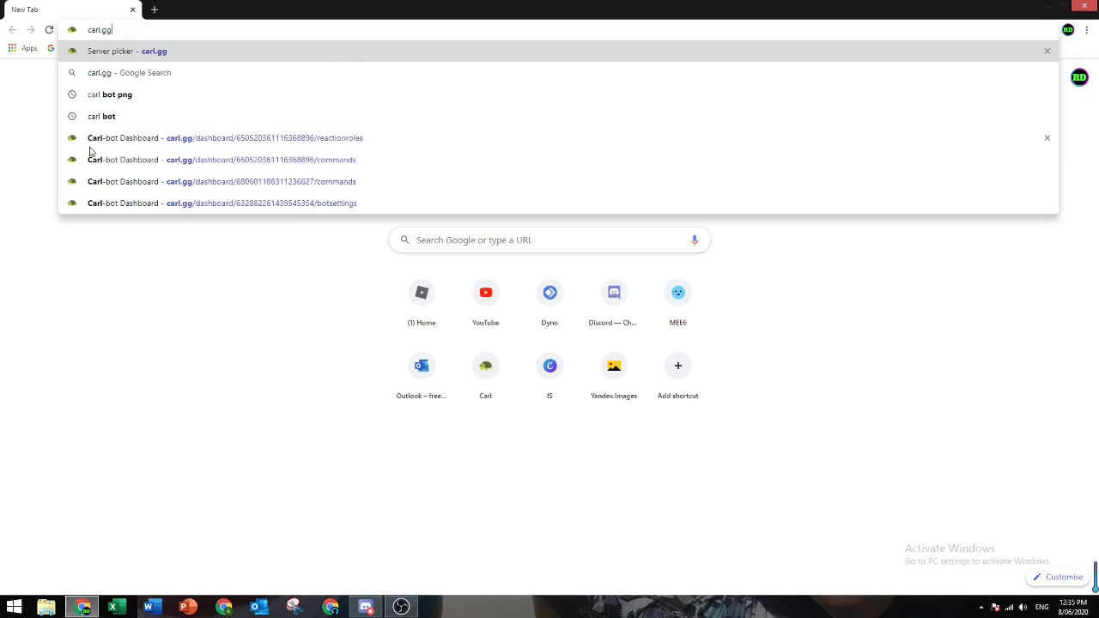
{"action": "key", "text": "Return"}
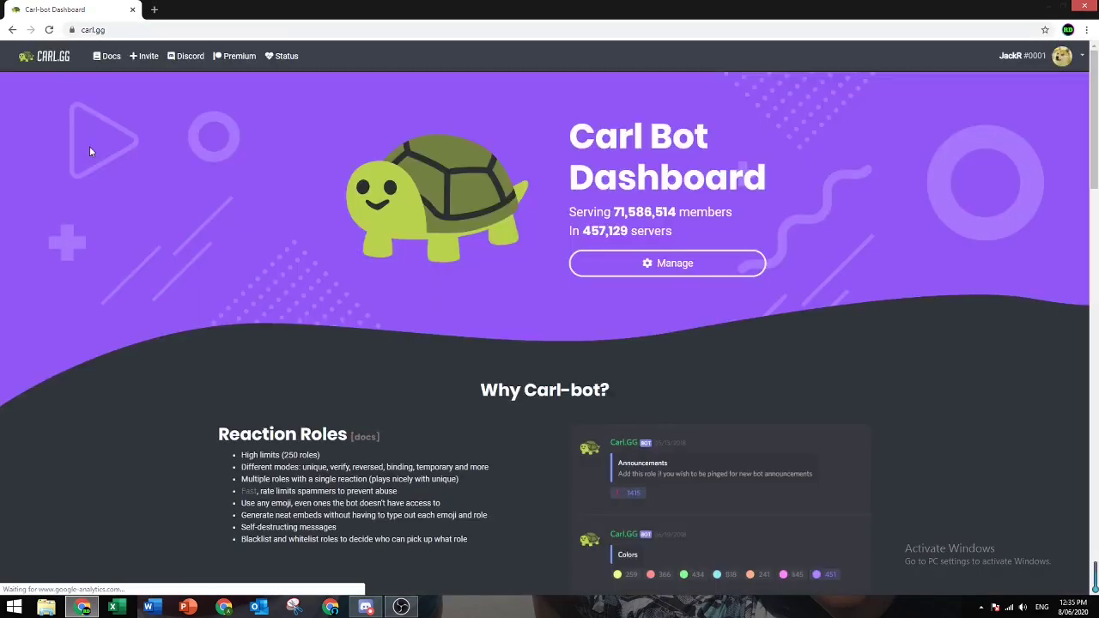
{"action": "left_click", "coordinate": [669, 263]}
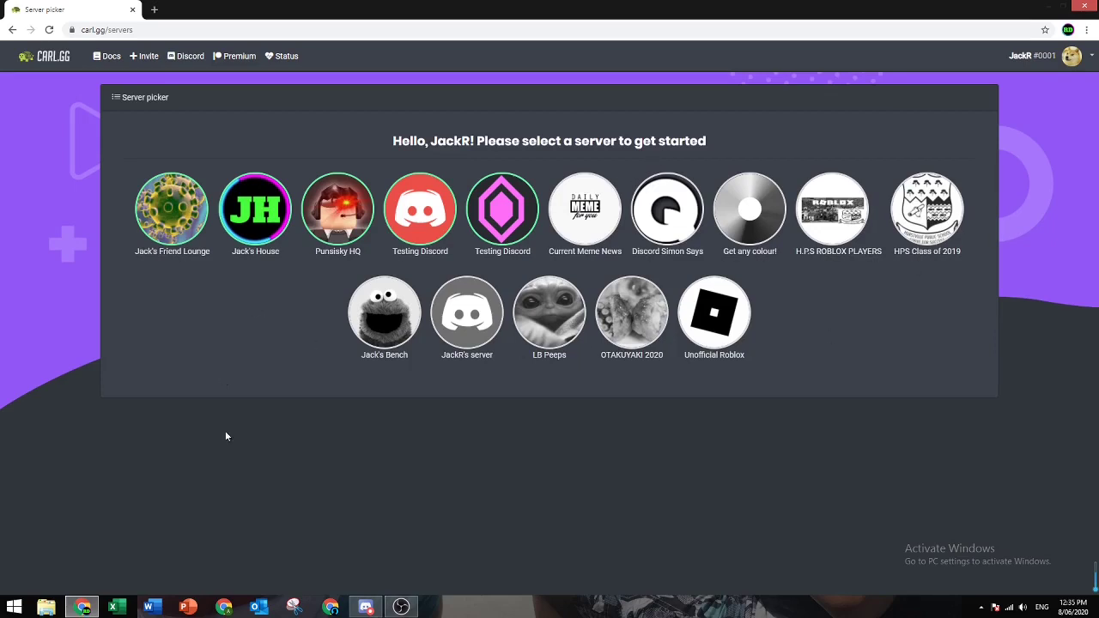
Step: Add Carl-bot to the same server, authorize its requested permissions and complete the captcha
{"action": "left_click", "coordinate": [365, 607]}
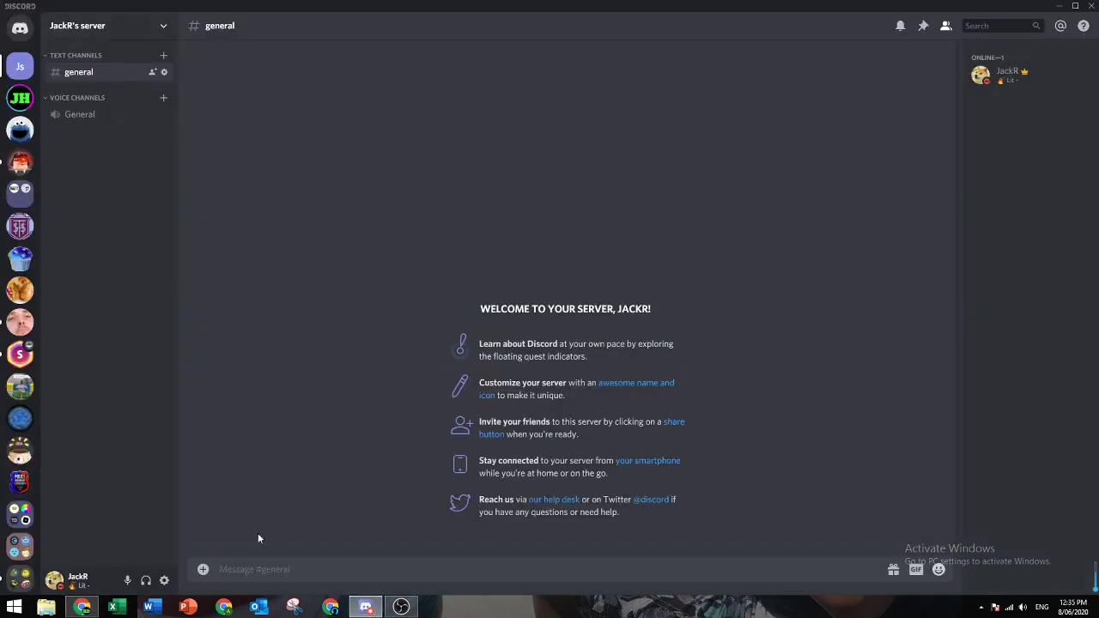
{"action": "left_click", "coordinate": [366, 607]}
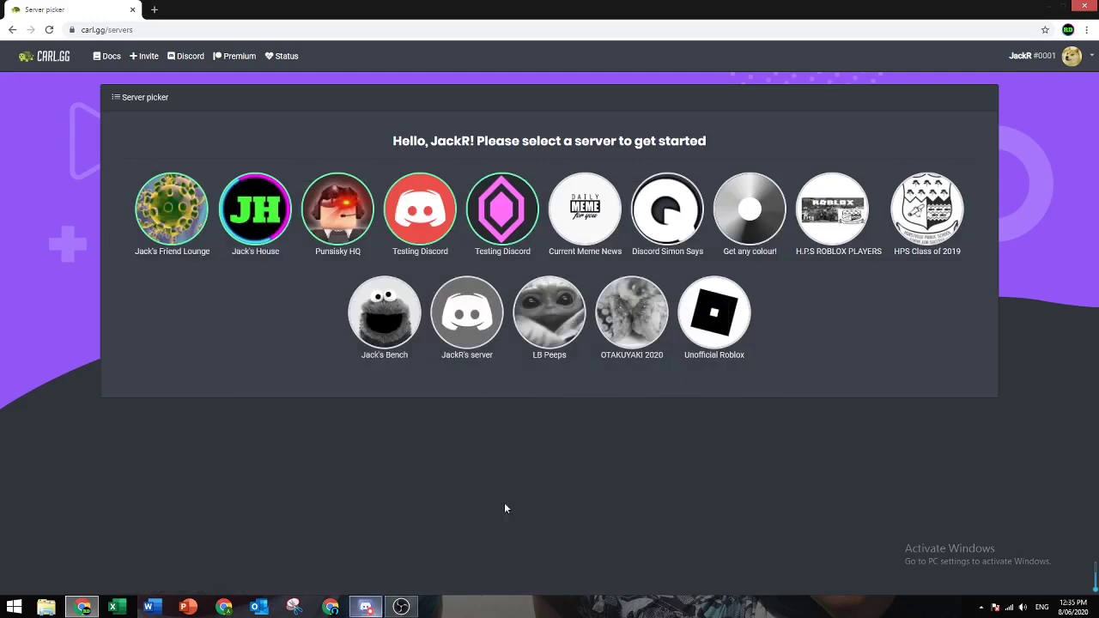
{"action": "left_click", "coordinate": [456, 311]}
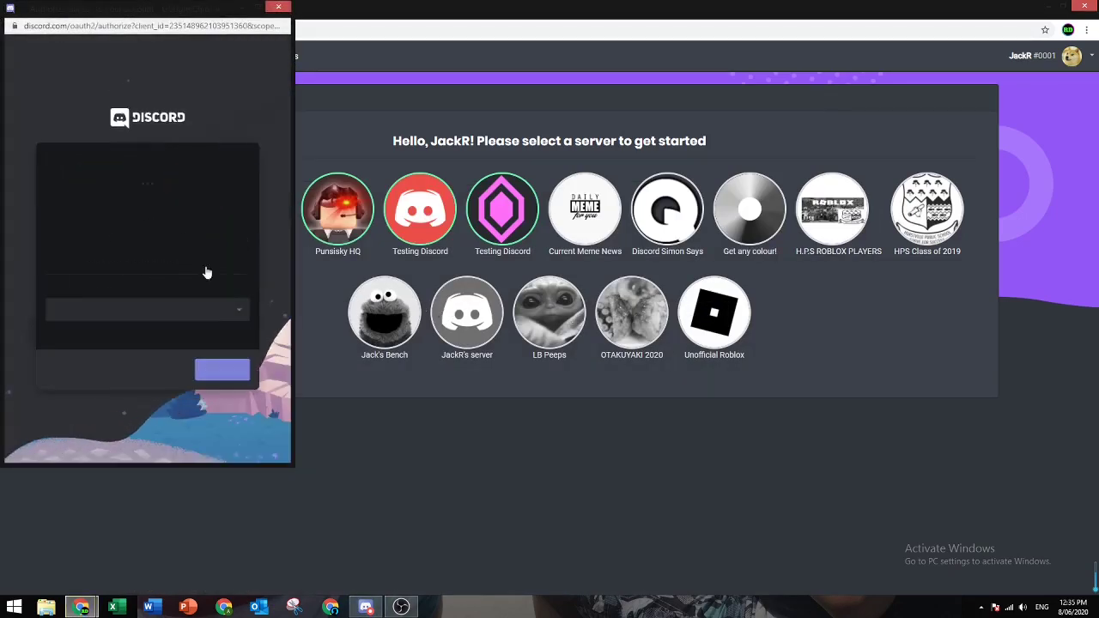
{"action": "left_click", "coordinate": [206, 368]}
{"action": "scroll", "coordinate": [203, 371], "scroll_direction": "down", "scroll_amount": 5}
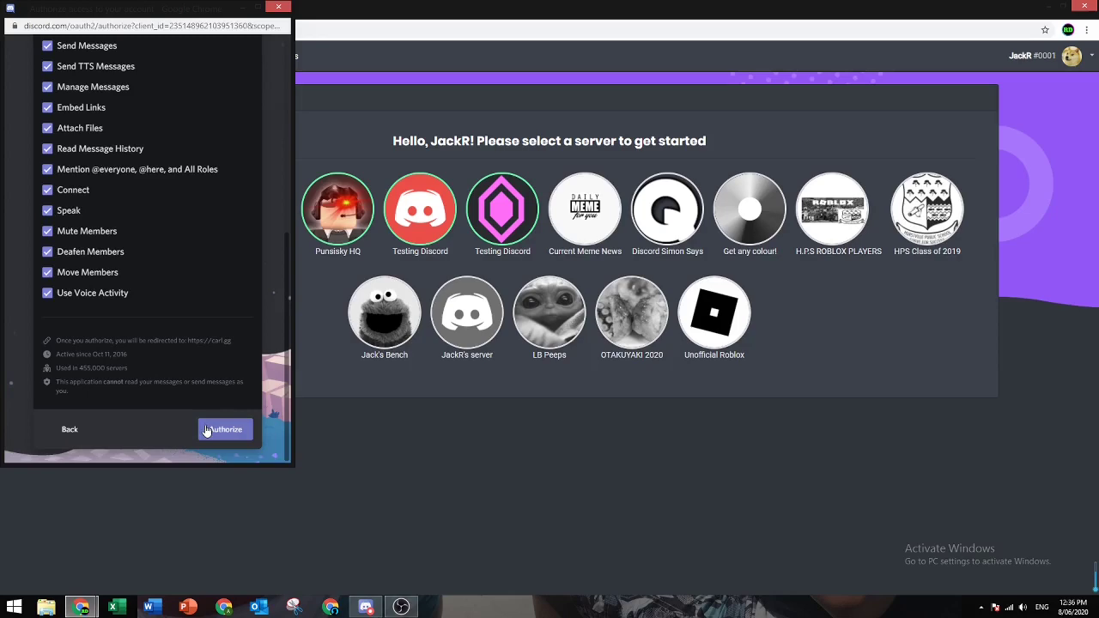
{"action": "left_click", "coordinate": [221, 427]}
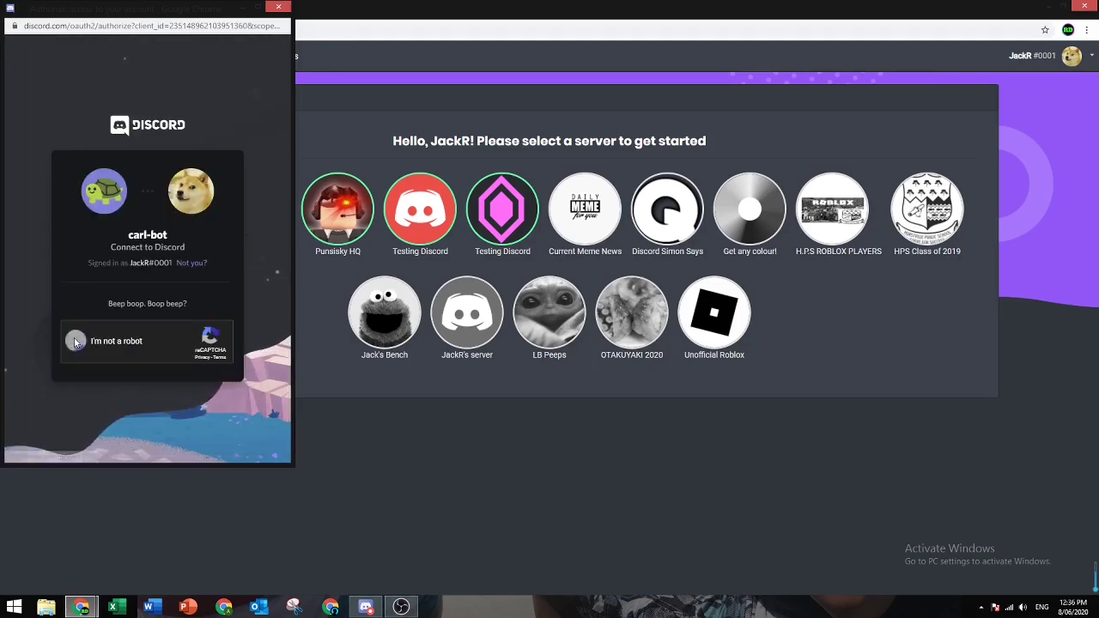
{"action": "left_click", "coordinate": [83, 348]}
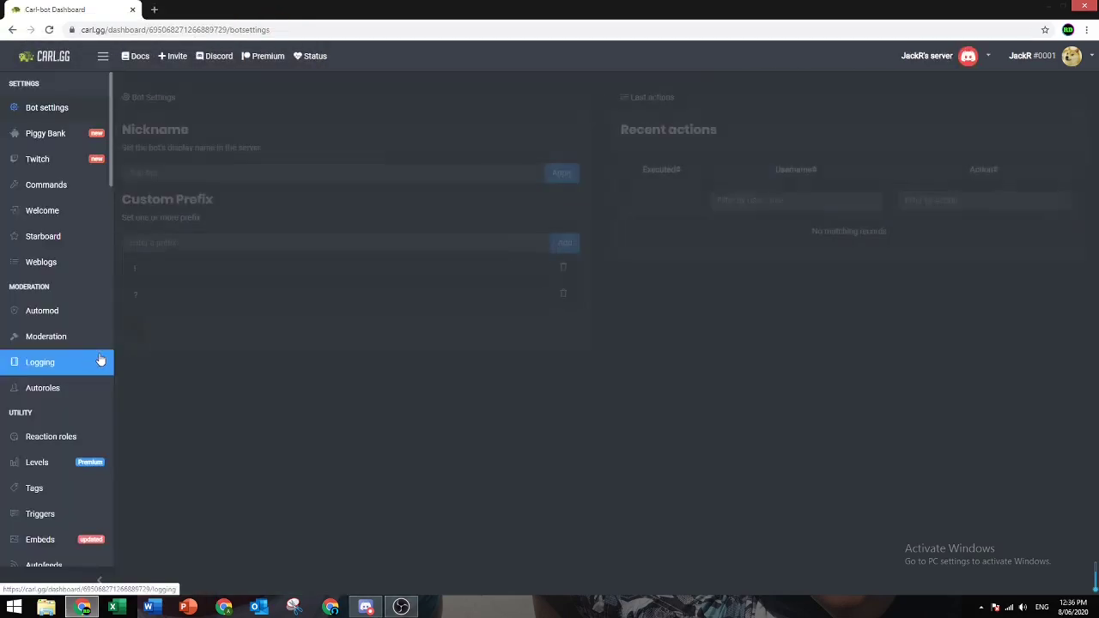
Step: Switch to Discord and give Carl-bot the Owner role from its profile in the general channel
{"action": "left_click", "coordinate": [365, 607]}
{"action": "left_click", "coordinate": [300, 536]}
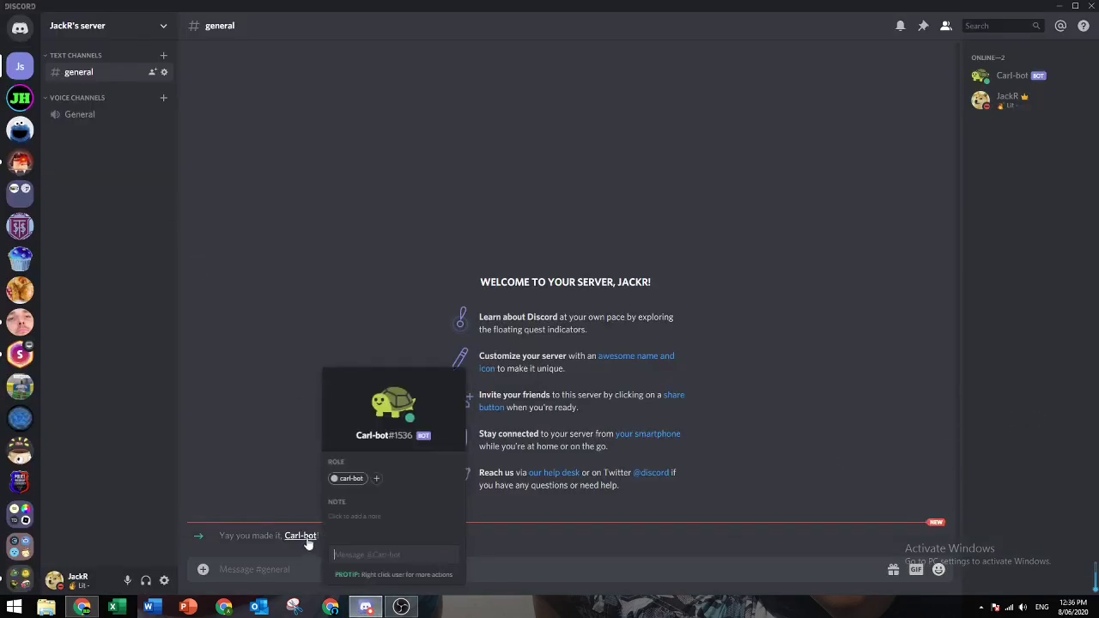
{"action": "left_click", "coordinate": [372, 481]}
{"action": "left_click", "coordinate": [360, 337]}
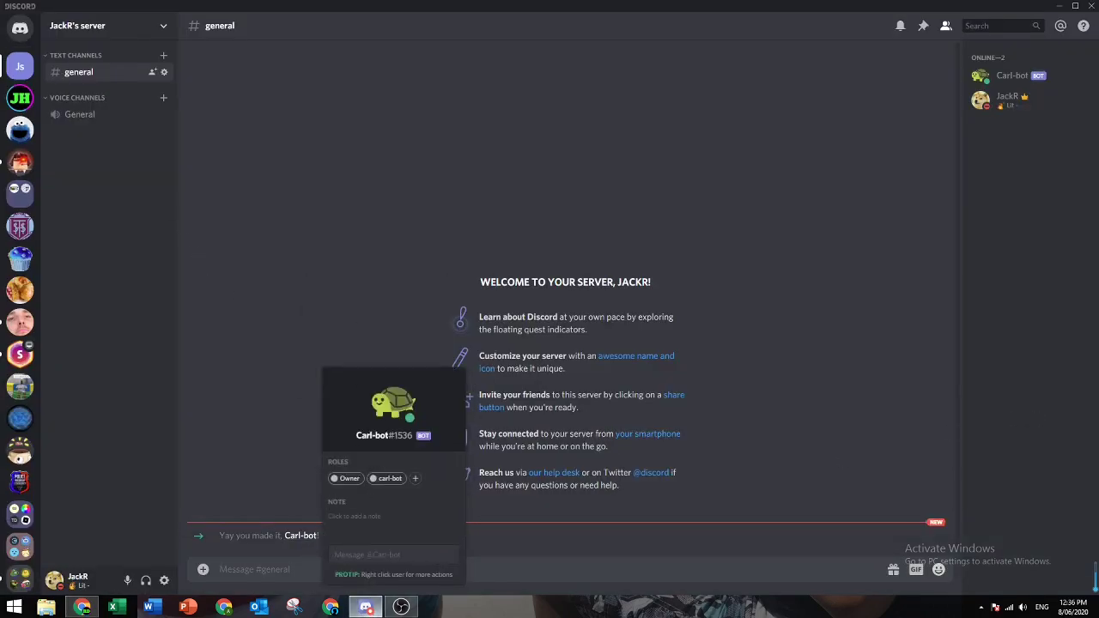
Step: Switch back to Chrome and look through the Moderation commands in the Carl-bot dashboard
{"action": "left_click", "coordinate": [366, 607]}
{"action": "left_click", "coordinate": [68, 186]}
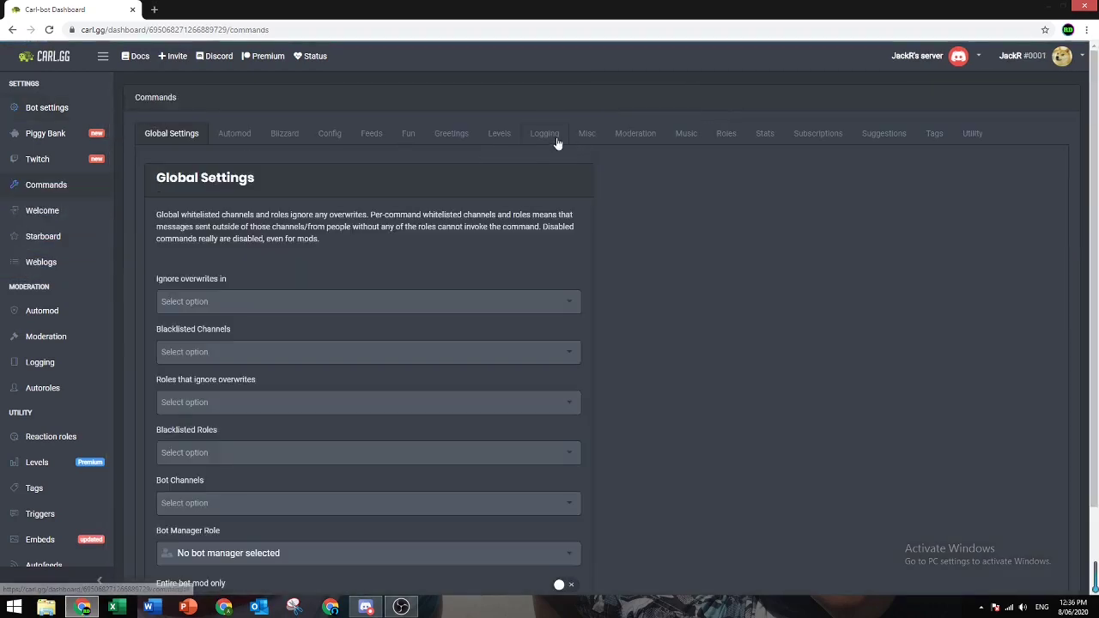
{"action": "left_click", "coordinate": [634, 138]}
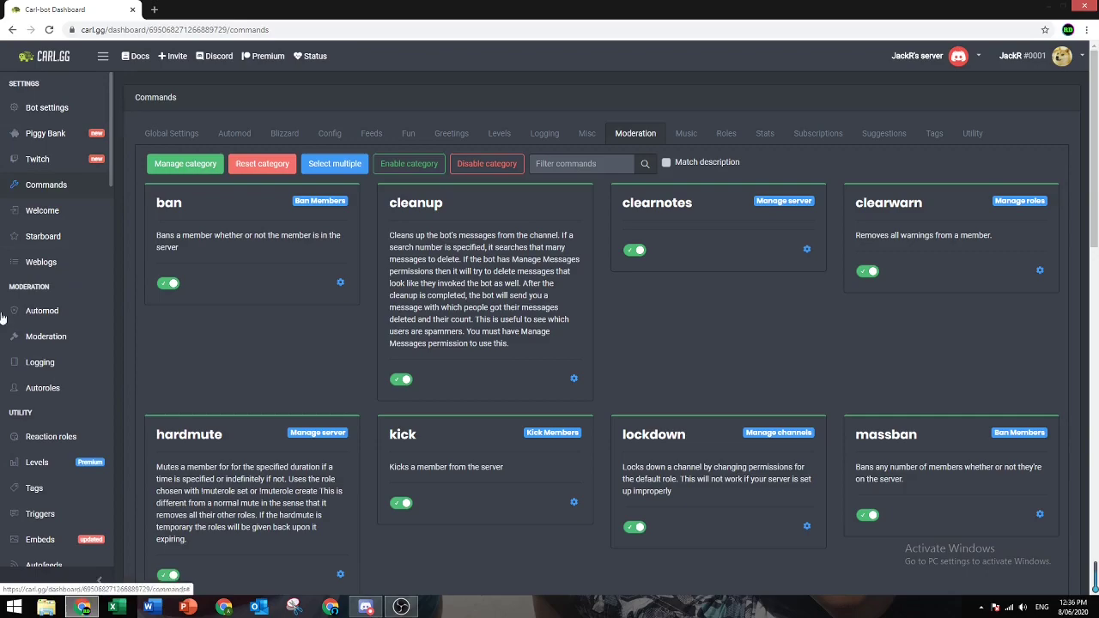
{"action": "scroll", "coordinate": [635, 447], "scroll_direction": "down", "scroll_amount": 5}
{"action": "scroll", "coordinate": [1002, 526], "scroll_direction": "down", "scroll_amount": 6}
{"action": "scroll", "coordinate": [1052, 528], "scroll_direction": "up", "scroll_amount": 10}
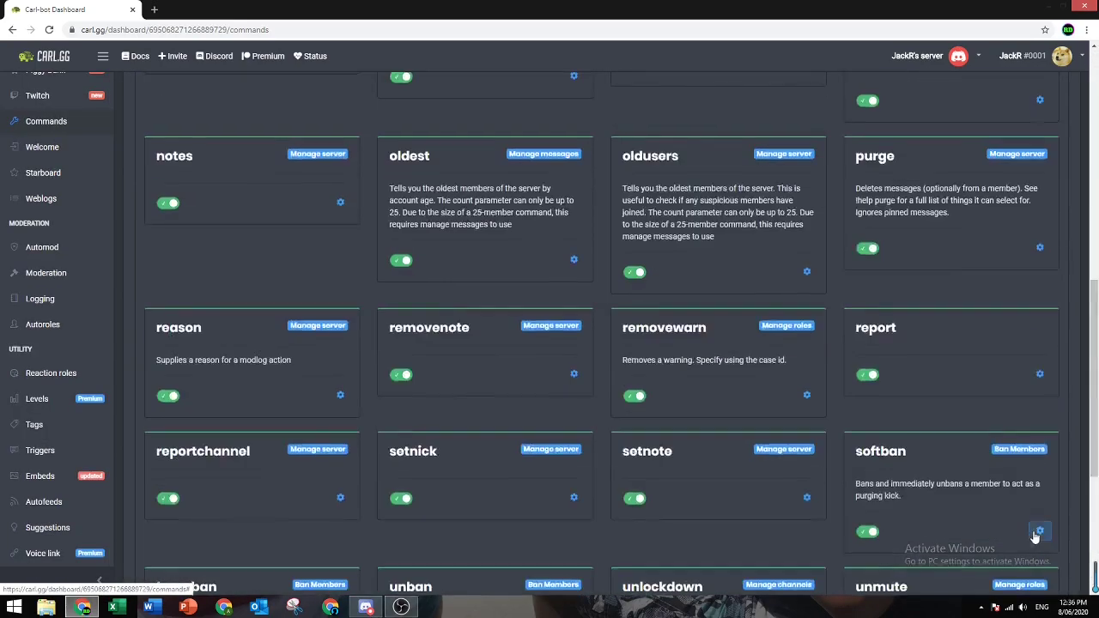
{"action": "scroll", "coordinate": [1063, 454], "scroll_direction": "up", "scroll_amount": 2}
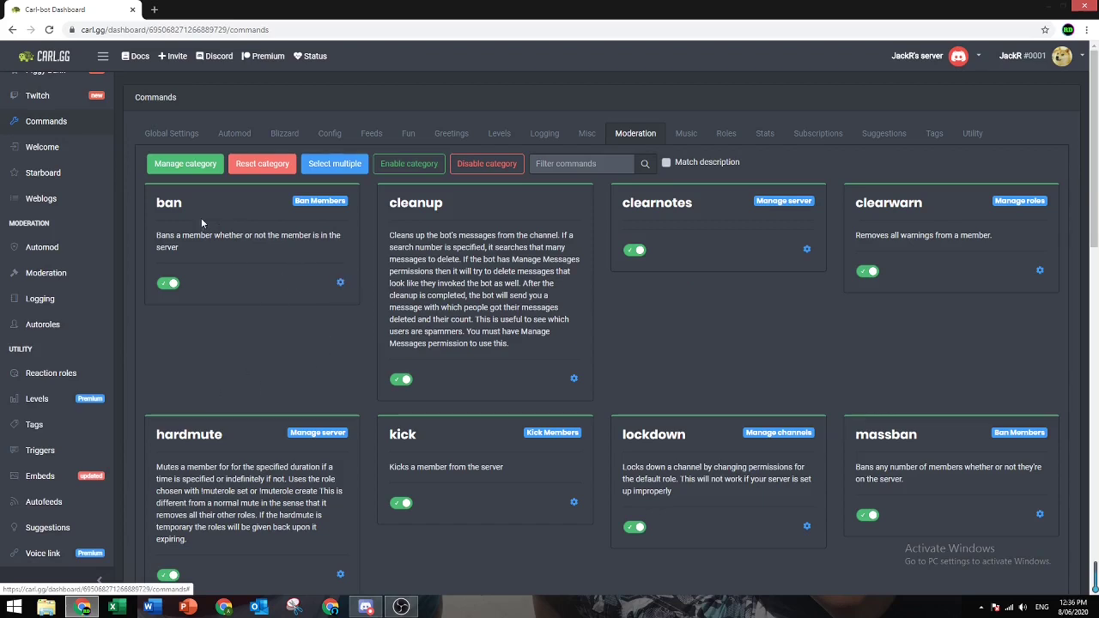
{"action": "double_click", "coordinate": [169, 204]}
{"action": "left_click", "coordinate": [290, 233]}
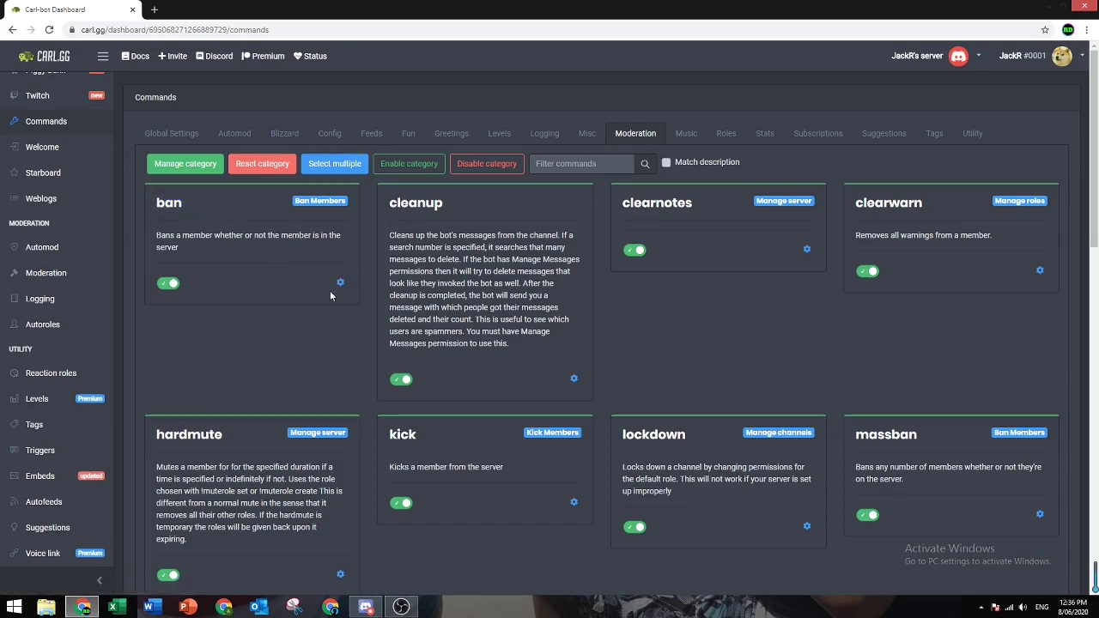
Step: Open the overwrites for the ban command and add Admin as a required role
{"action": "left_click", "coordinate": [340, 282]}
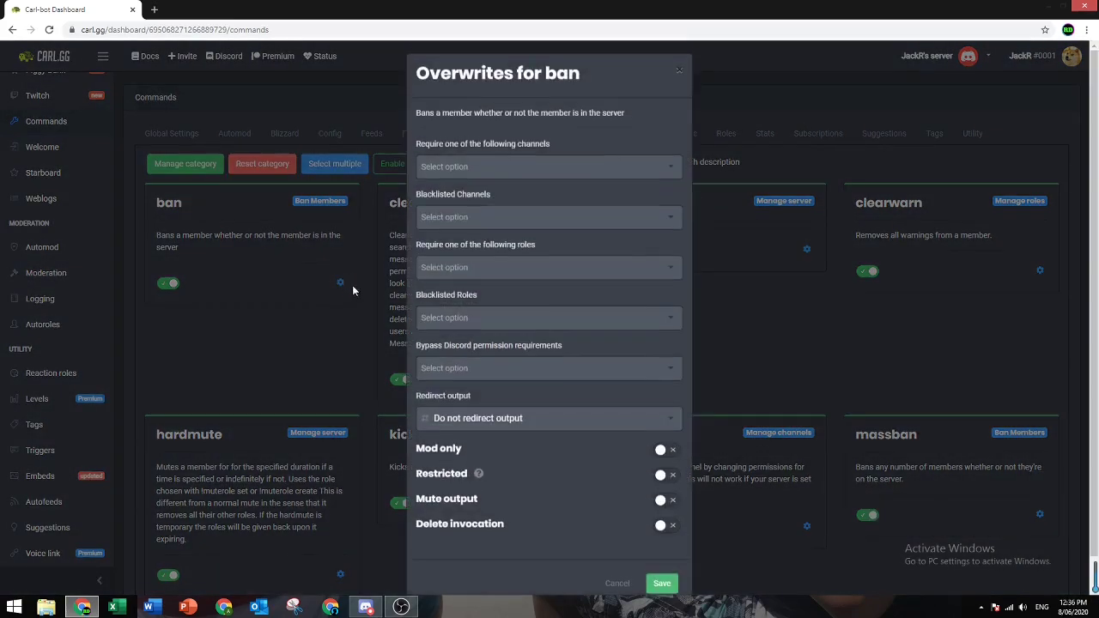
{"action": "left_click", "coordinate": [451, 267]}
{"action": "left_click", "coordinate": [447, 323]}
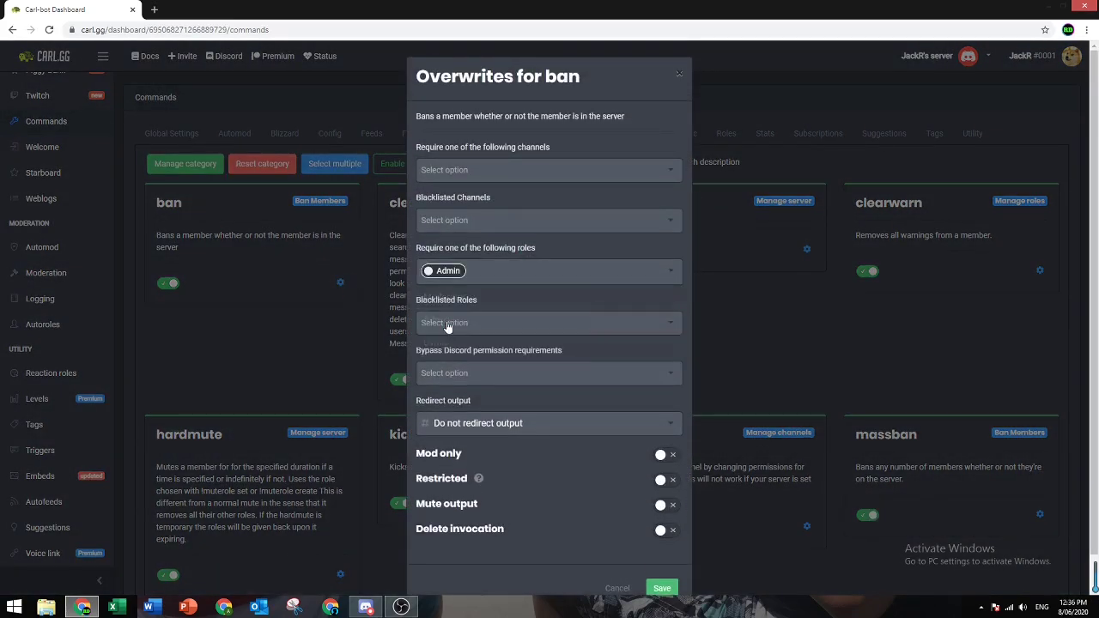
{"action": "left_click_drag", "start_coordinate": [543, 243], "coordinate": [419, 247]}
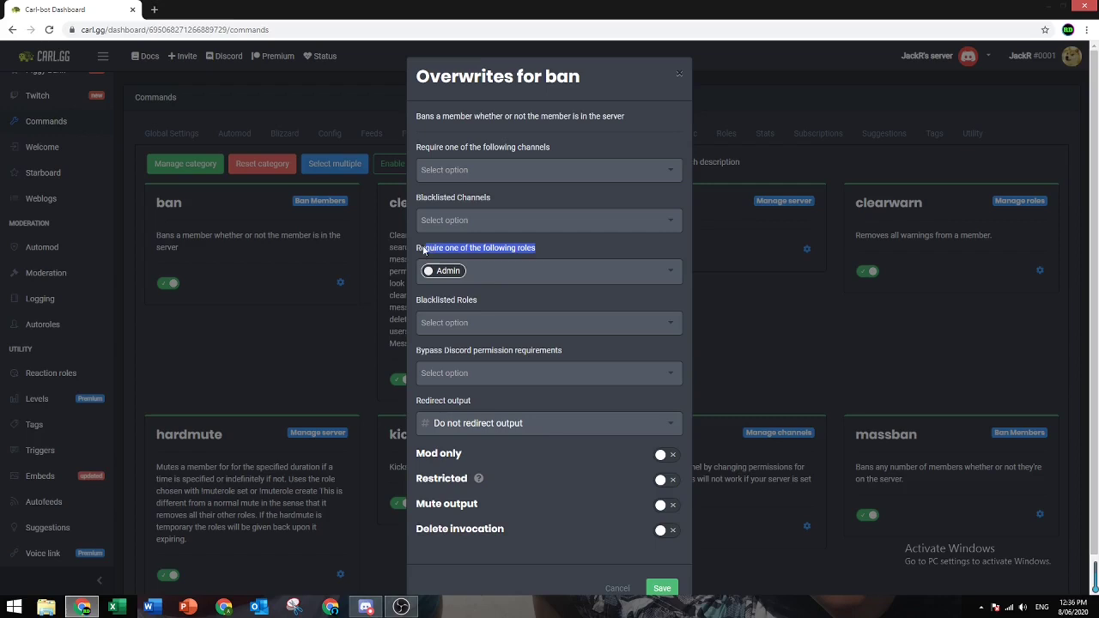
{"action": "left_click", "coordinate": [428, 244]}
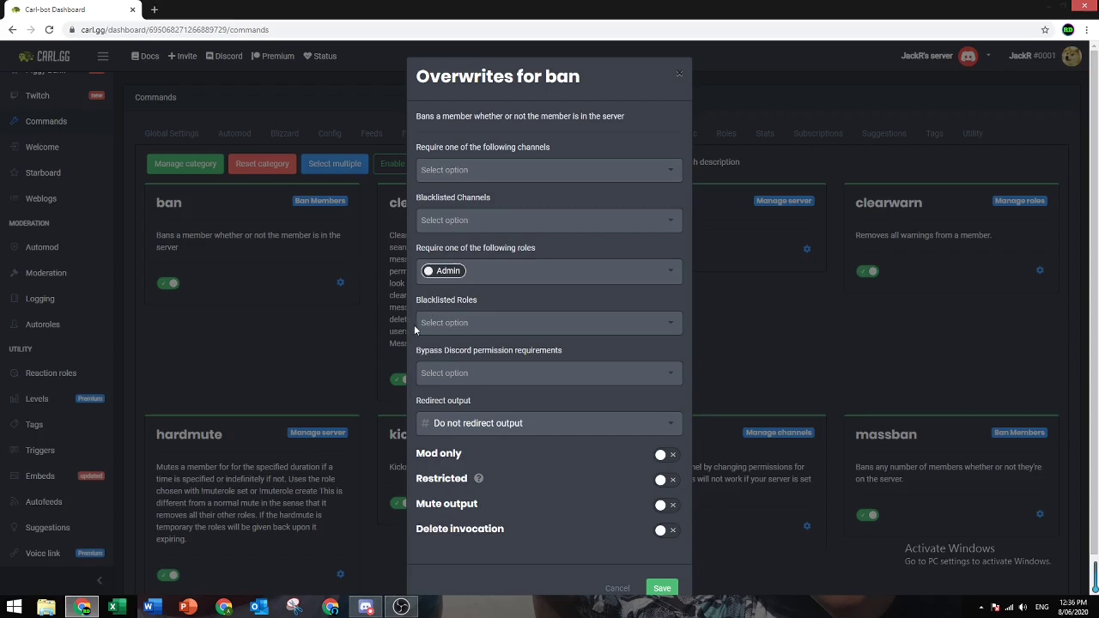
Step: Blacklist the Moderator role for the ban command and save the overwrites
{"action": "left_click", "coordinate": [674, 324]}
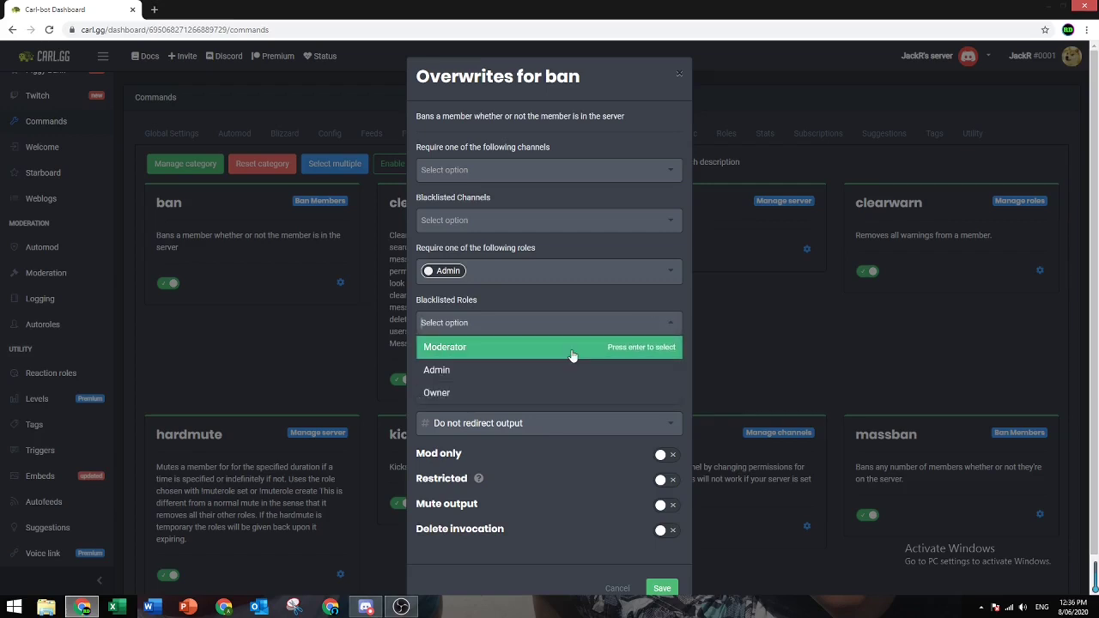
{"action": "left_click", "coordinate": [573, 355]}
{"action": "scroll", "coordinate": [606, 502], "scroll_direction": "down", "scroll_amount": 1}
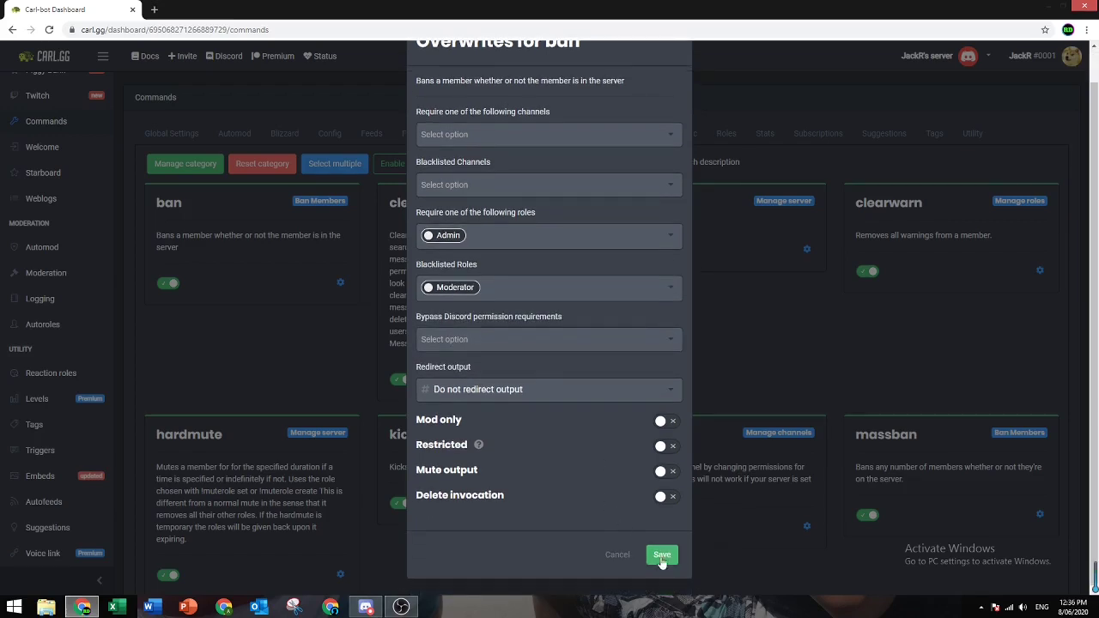
{"action": "left_click", "coordinate": [662, 557]}
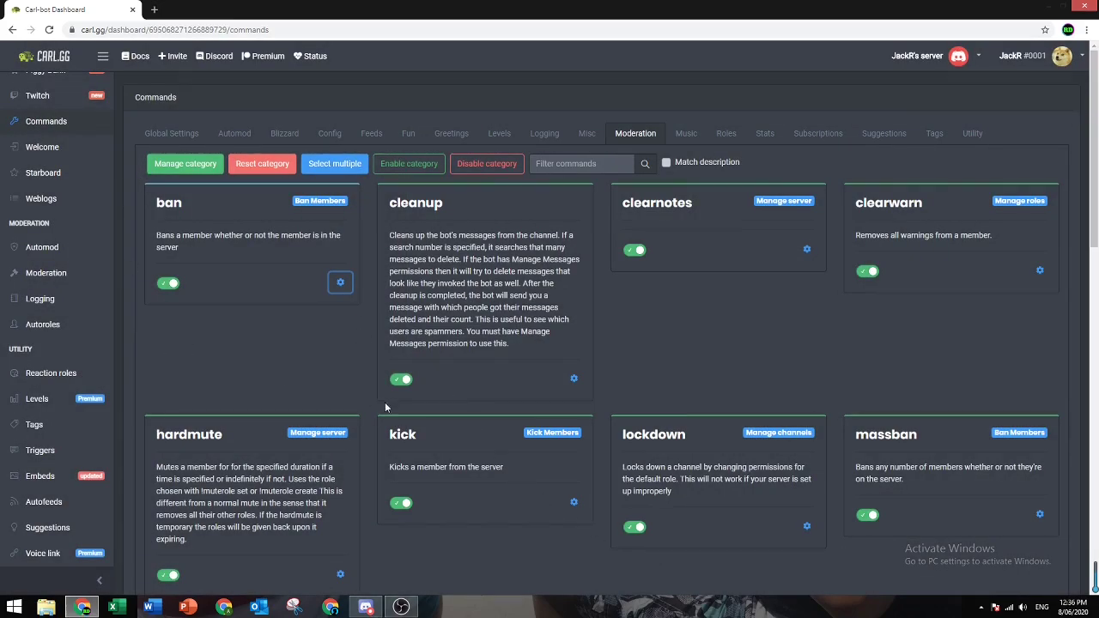
Step: Disable the cleanup and clearnotes moderation commands
{"action": "scroll", "coordinate": [385, 408], "scroll_direction": "down", "scroll_amount": 4}
{"action": "scroll", "coordinate": [527, 357], "scroll_direction": "up", "scroll_amount": 4}
{"action": "left_click", "coordinate": [433, 213]}
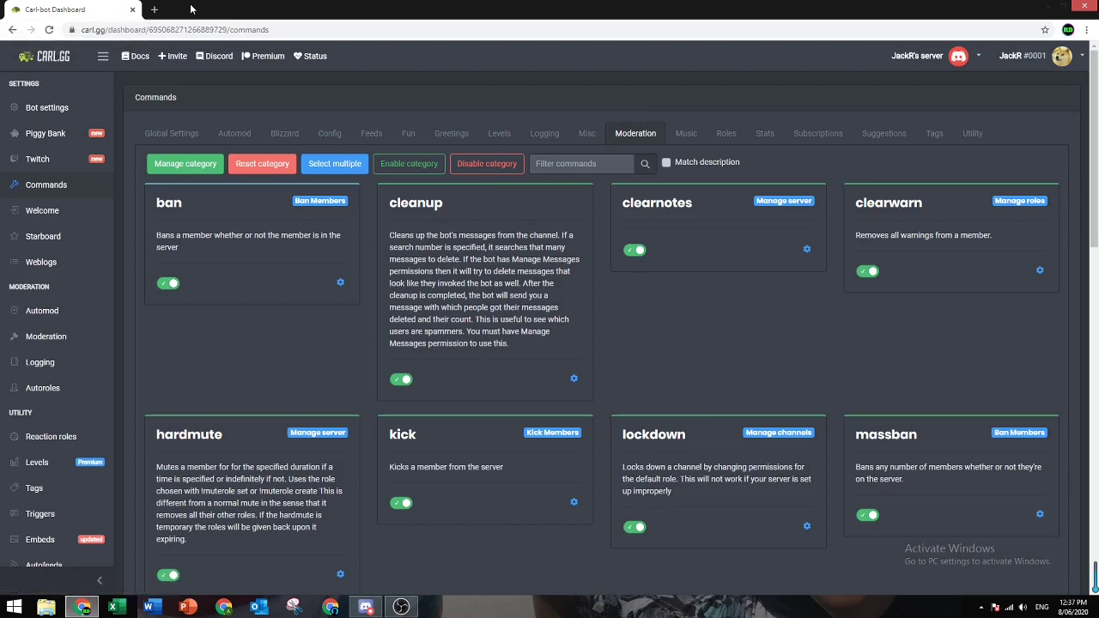
{"action": "left_click", "coordinate": [400, 380]}
{"action": "left_click", "coordinate": [640, 250]}
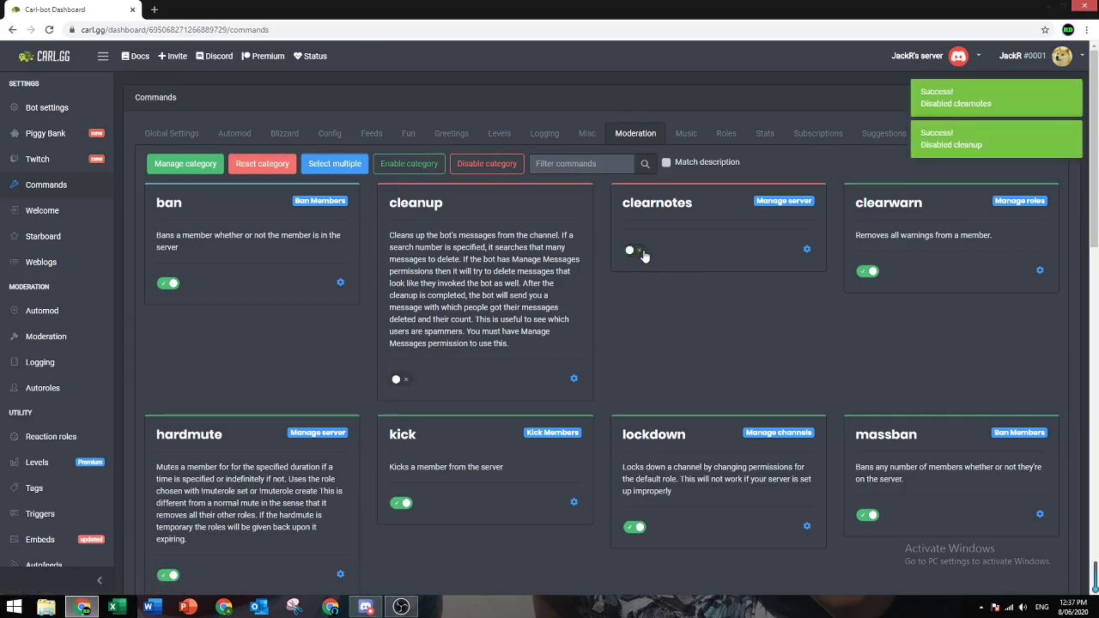
Step: Disable the newusers, oldest, notes and oldusers moderation commands
{"action": "scroll", "coordinate": [759, 375], "scroll_direction": "down", "scroll_amount": 3}
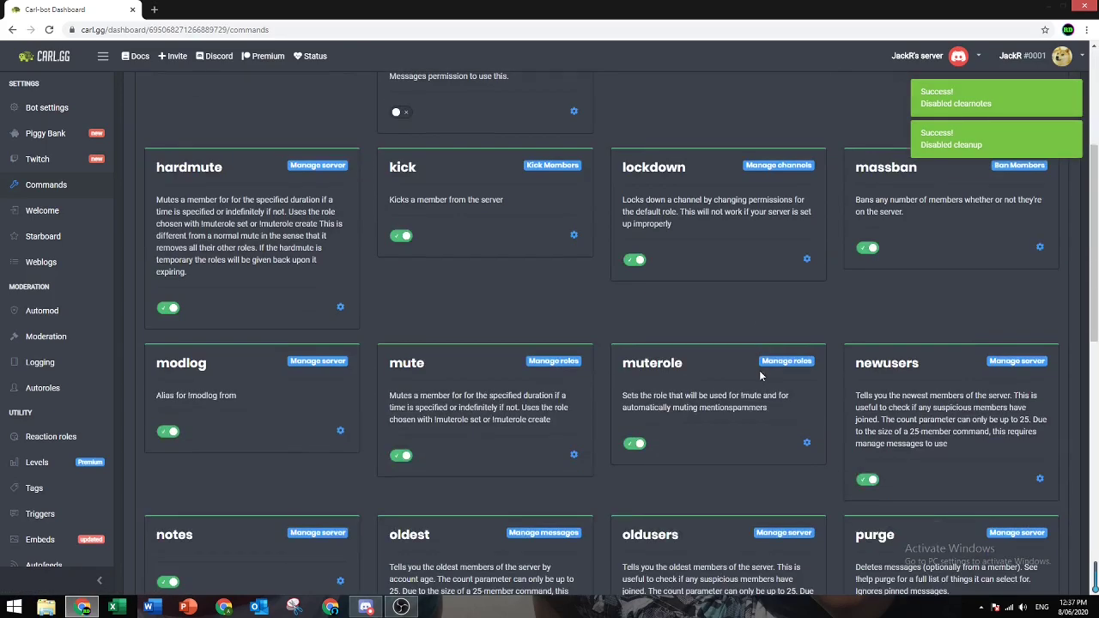
{"action": "left_click", "coordinate": [868, 479]}
{"action": "scroll", "coordinate": [618, 507], "scroll_direction": "down", "scroll_amount": 1}
{"action": "left_click", "coordinate": [411, 529]}
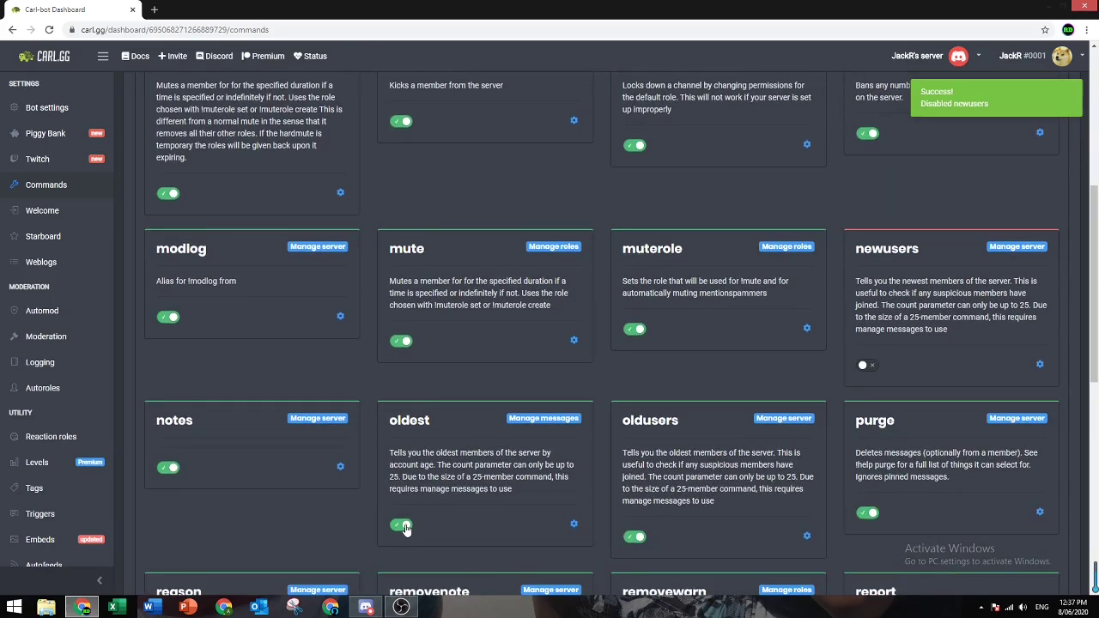
{"action": "left_click", "coordinate": [170, 468]}
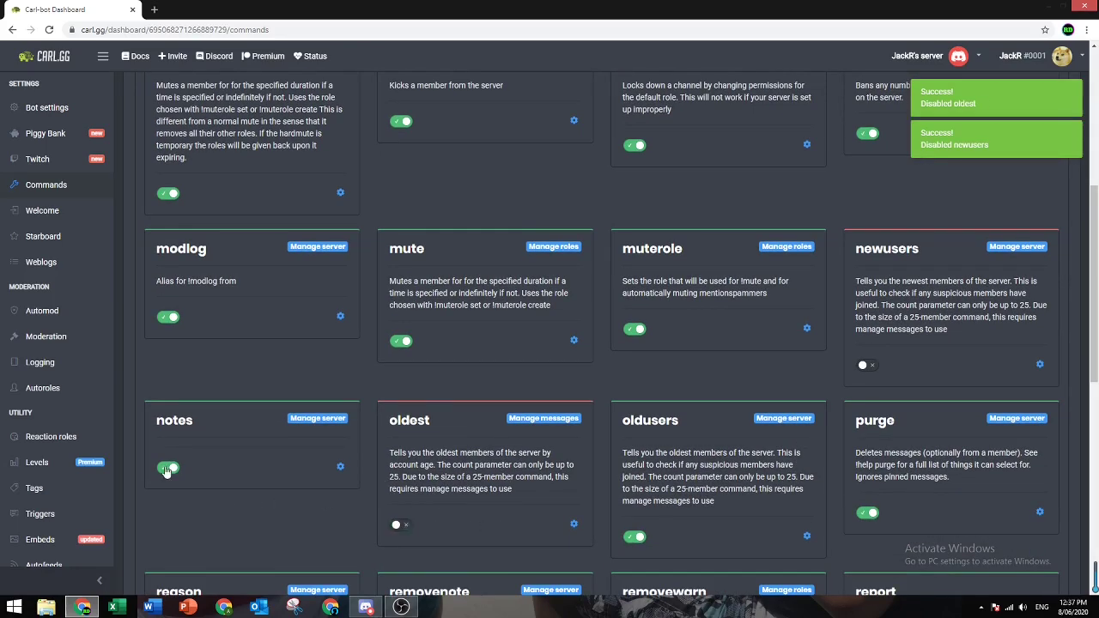
{"action": "left_click", "coordinate": [635, 537]}
Step: Disable the report, removenote, setnote, reportchannel and youngest moderation commands
{"action": "scroll", "coordinate": [757, 394], "scroll_direction": "down", "scroll_amount": 2}
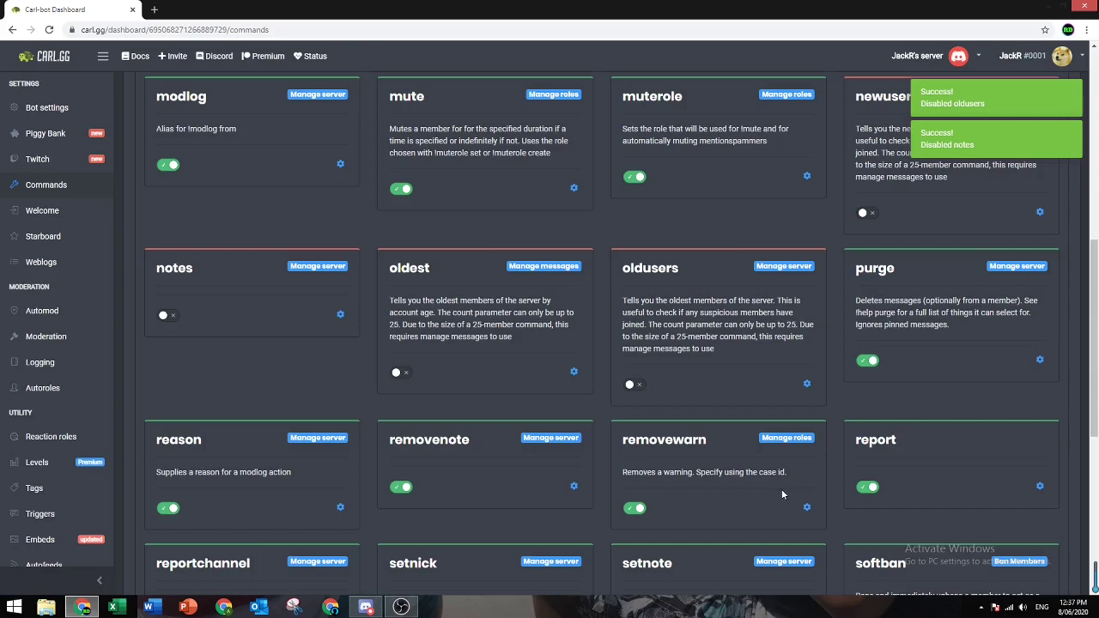
{"action": "left_click", "coordinate": [865, 487]}
{"action": "scroll", "coordinate": [362, 438], "scroll_direction": "down", "scroll_amount": 1}
{"action": "left_click", "coordinate": [399, 449]}
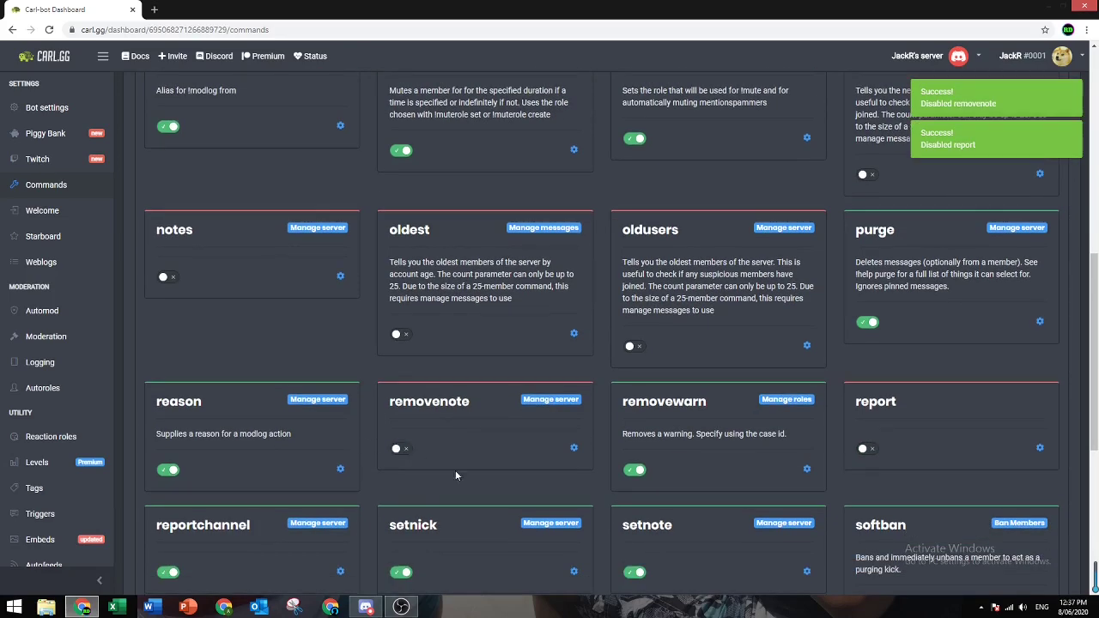
{"action": "left_click", "coordinate": [635, 572]}
{"action": "scroll", "coordinate": [364, 444], "scroll_direction": "down", "scroll_amount": 3}
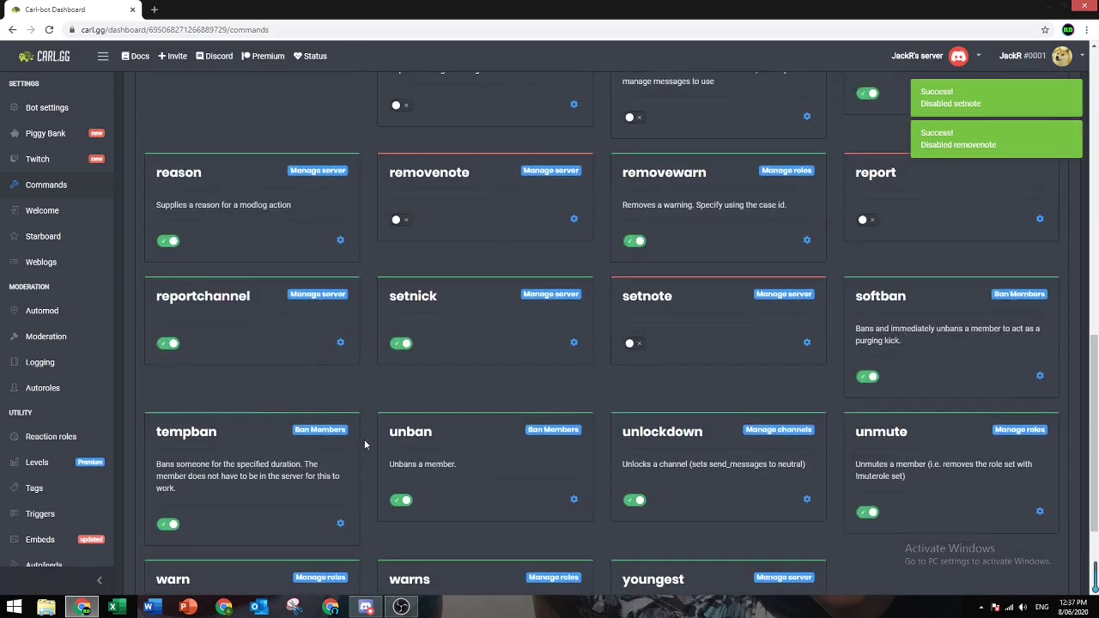
{"action": "left_click", "coordinate": [173, 343]}
{"action": "scroll", "coordinate": [664, 557], "scroll_direction": "down", "scroll_amount": 2}
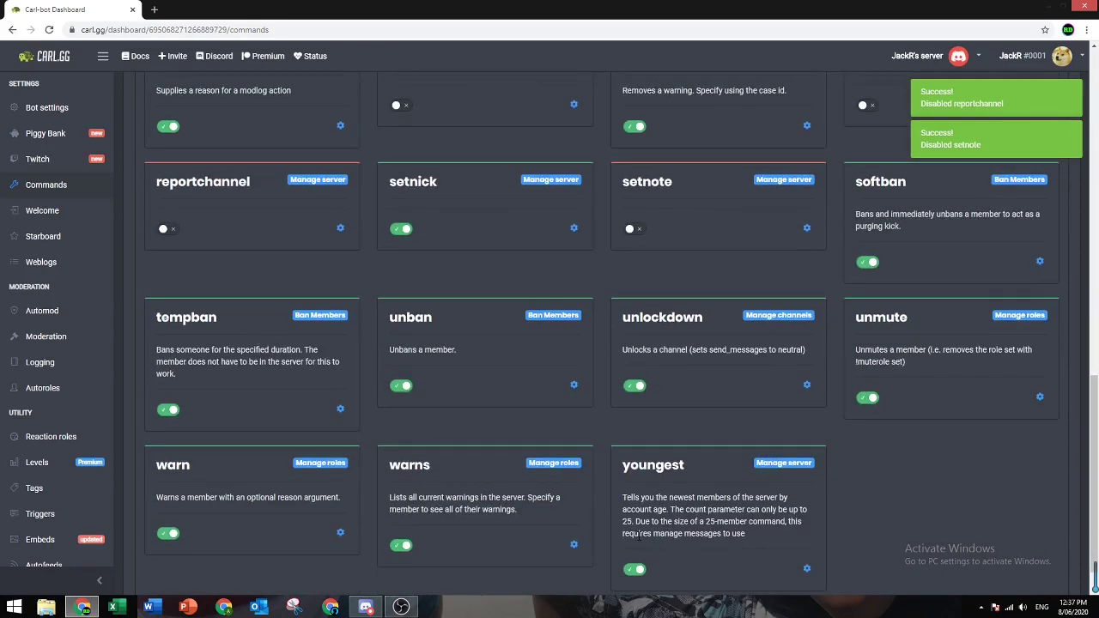
{"action": "left_click", "coordinate": [640, 567]}
Step: Leave the command list and open the dashboard's Moderation settings page
{"action": "scroll", "coordinate": [654, 564], "scroll_direction": "up", "scroll_amount": 3}
{"action": "scroll", "coordinate": [682, 564], "scroll_direction": "up", "scroll_amount": 10}
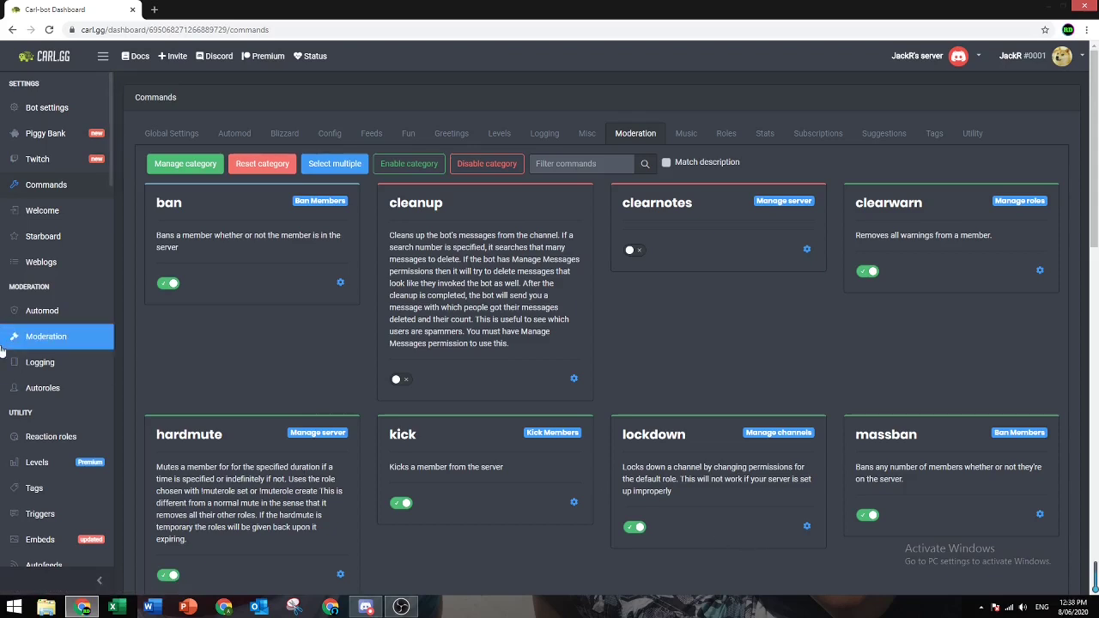
{"action": "left_click", "coordinate": [20, 341]}
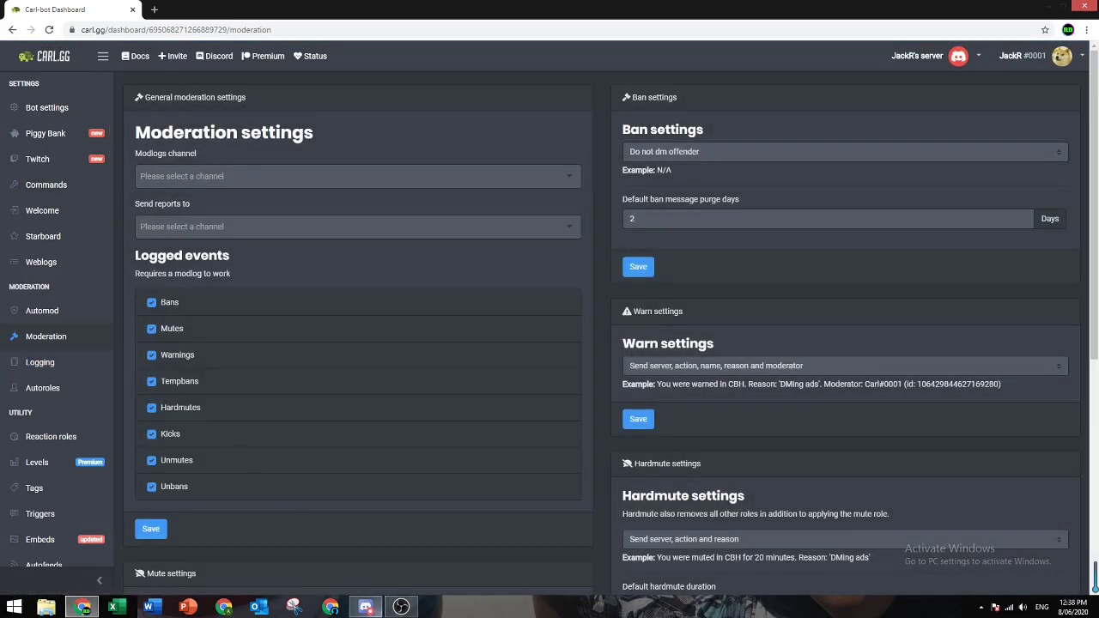
Step: Switch to Discord and send the ?mute command without a member in the general channel
{"action": "left_click", "coordinate": [368, 607]}
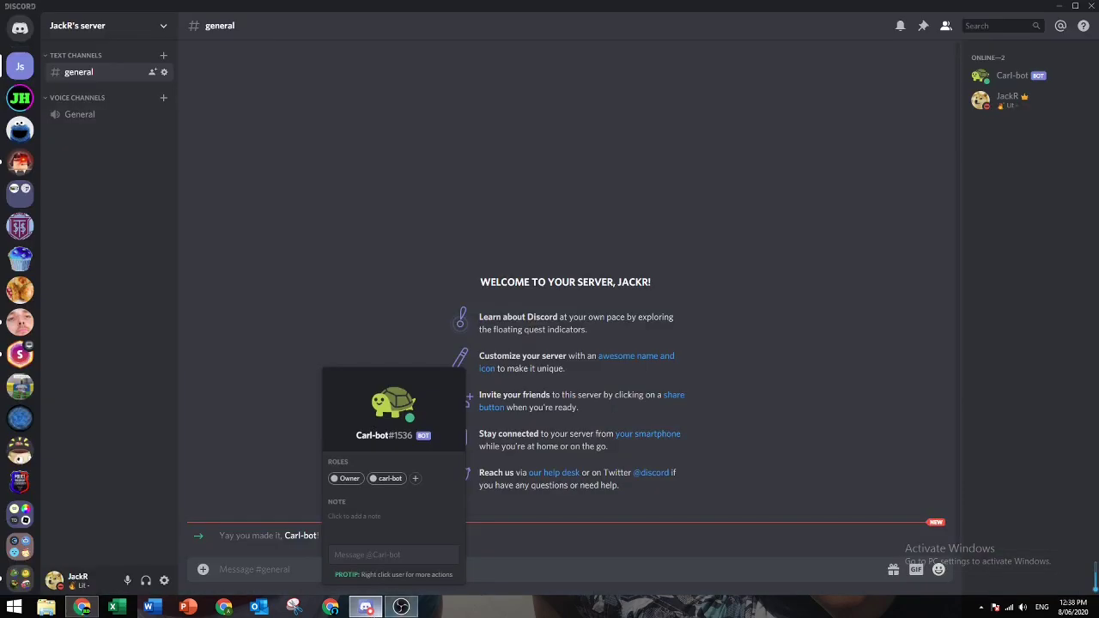
{"action": "left_click", "coordinate": [494, 575]}
{"action": "type", "text": "?mute"}
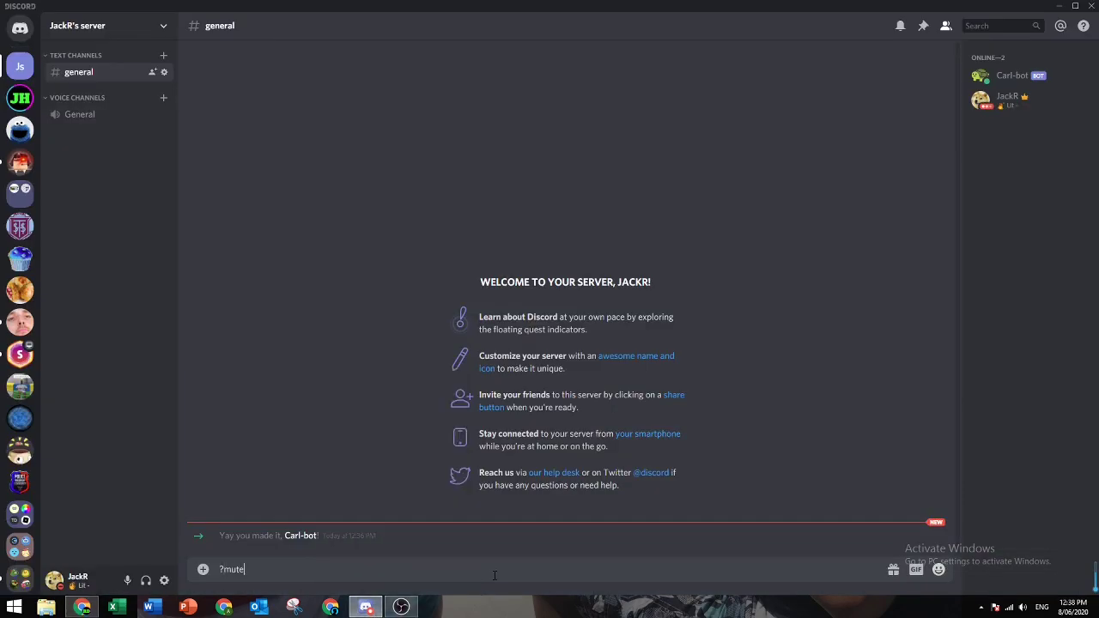
{"action": "key", "text": "Return"}
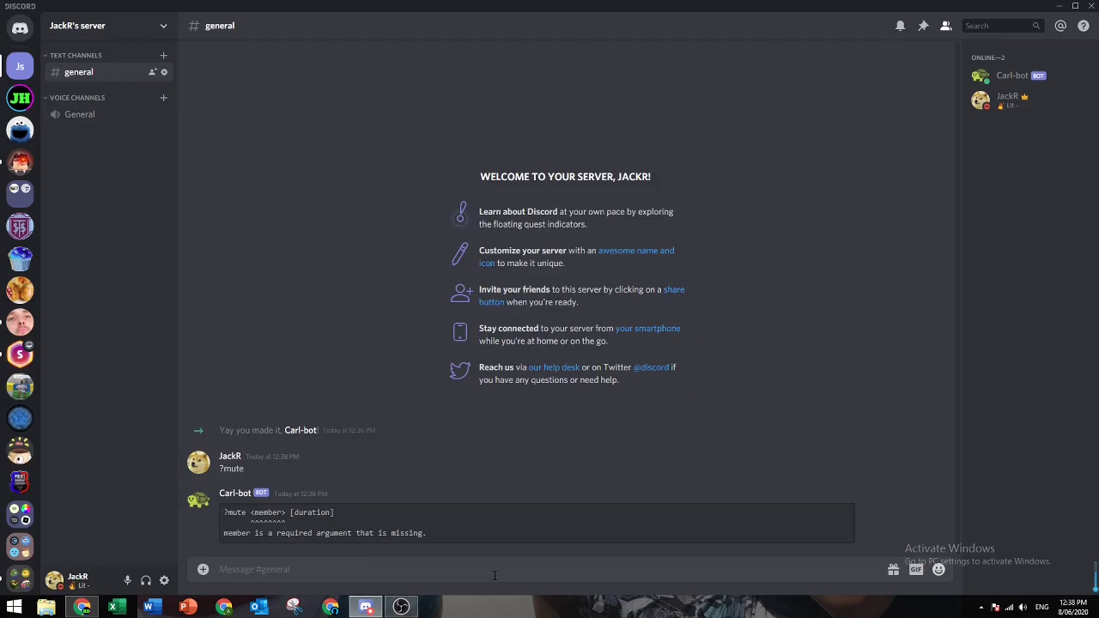
Step: Send the ?mute command with a mention of the server owner's account in the general channel
{"action": "type", "text": "?mute @Jac"}
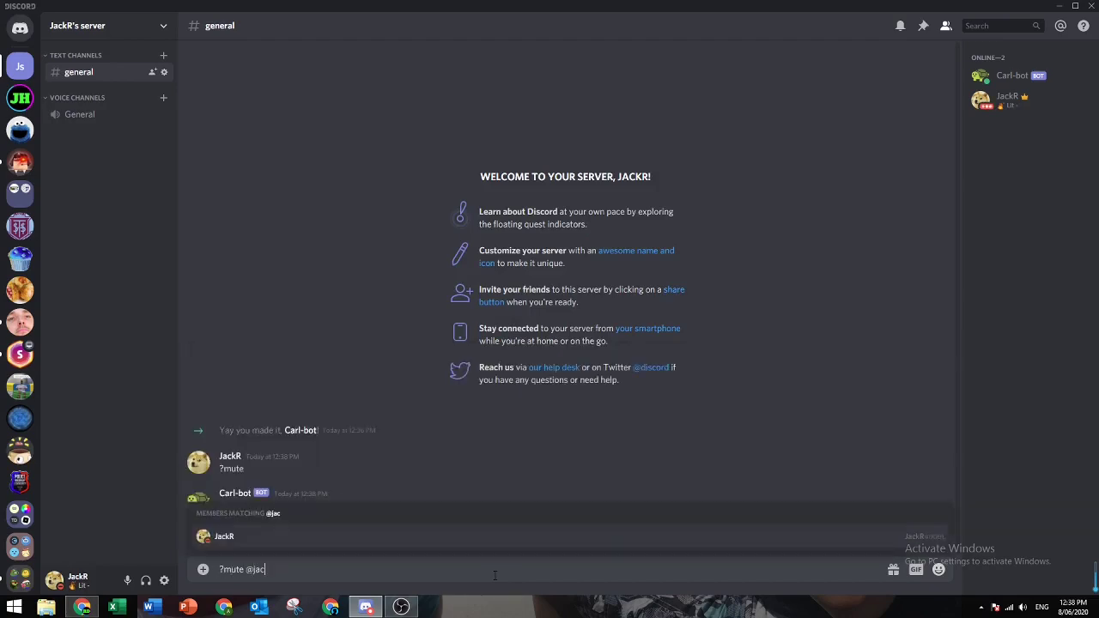
{"action": "key", "text": "Tab"}
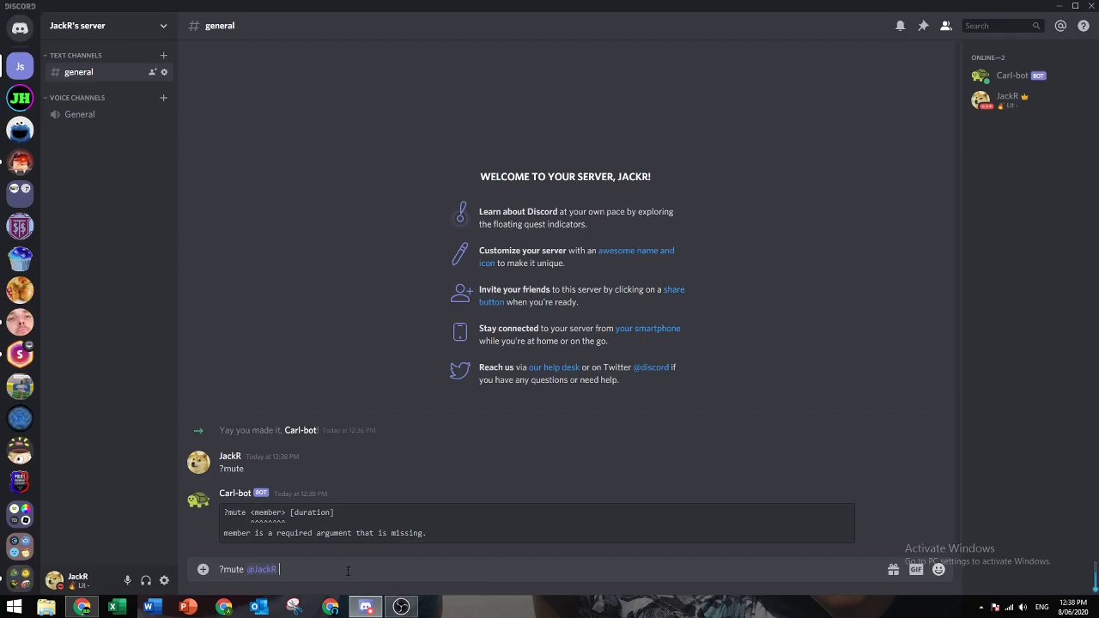
{"action": "key", "text": "Return"}
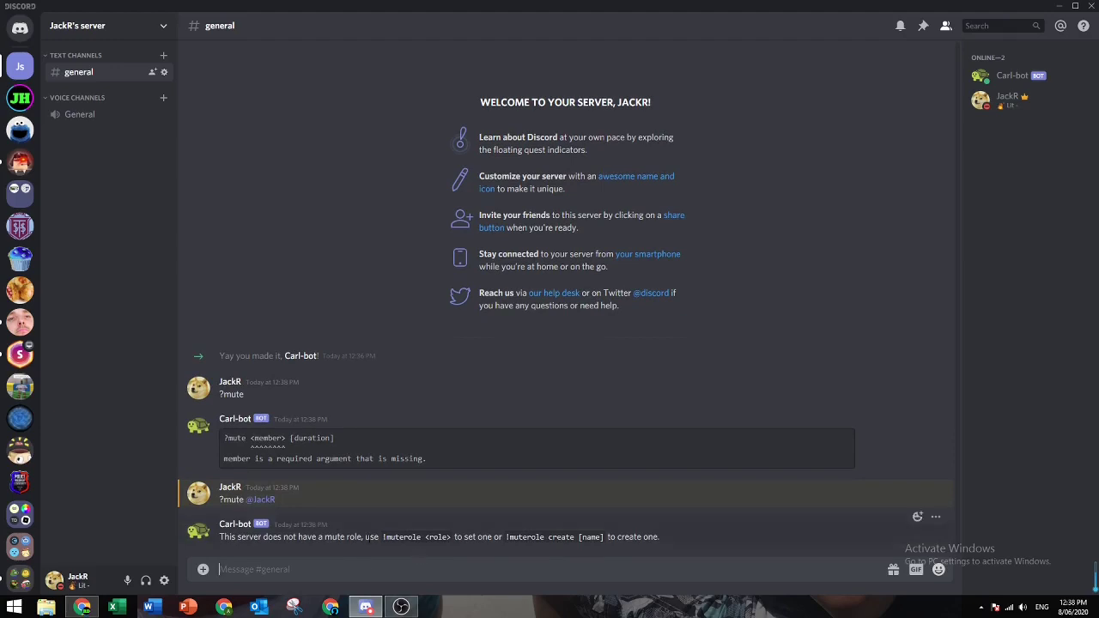
{"action": "left_click_drag", "start_coordinate": [304, 504], "coordinate": [219, 500]}
{"action": "left_click", "coordinate": [405, 505]}
Step: Switch back to Chrome, set the default mute duration to 2 hours and save the mute settings
{"action": "left_click", "coordinate": [366, 607]}
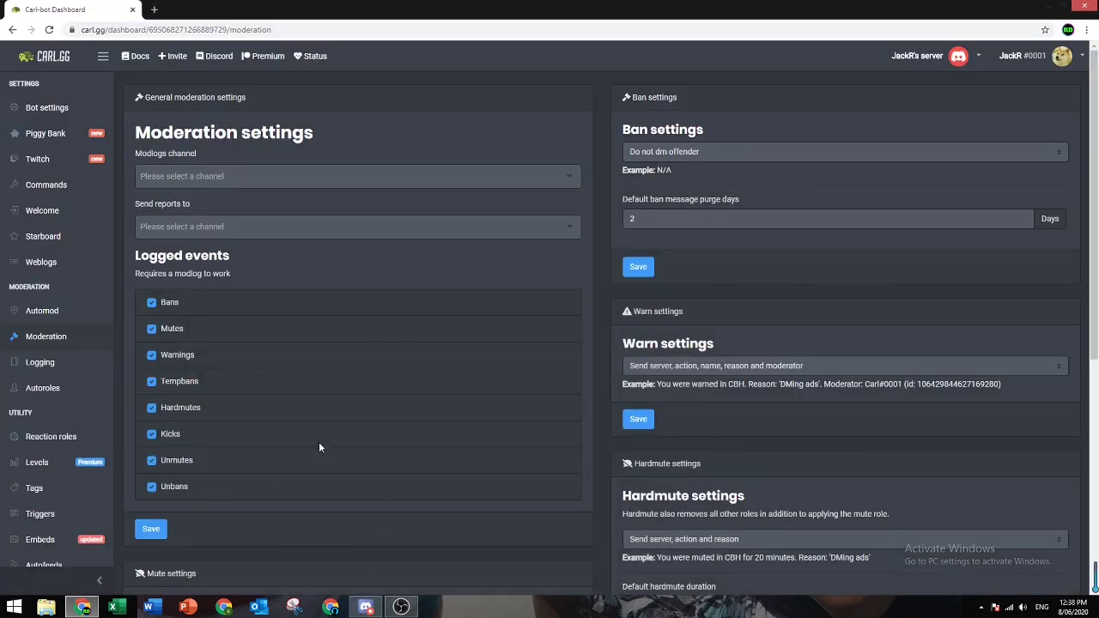
{"action": "scroll", "coordinate": [319, 447], "scroll_direction": "down", "scroll_amount": 3}
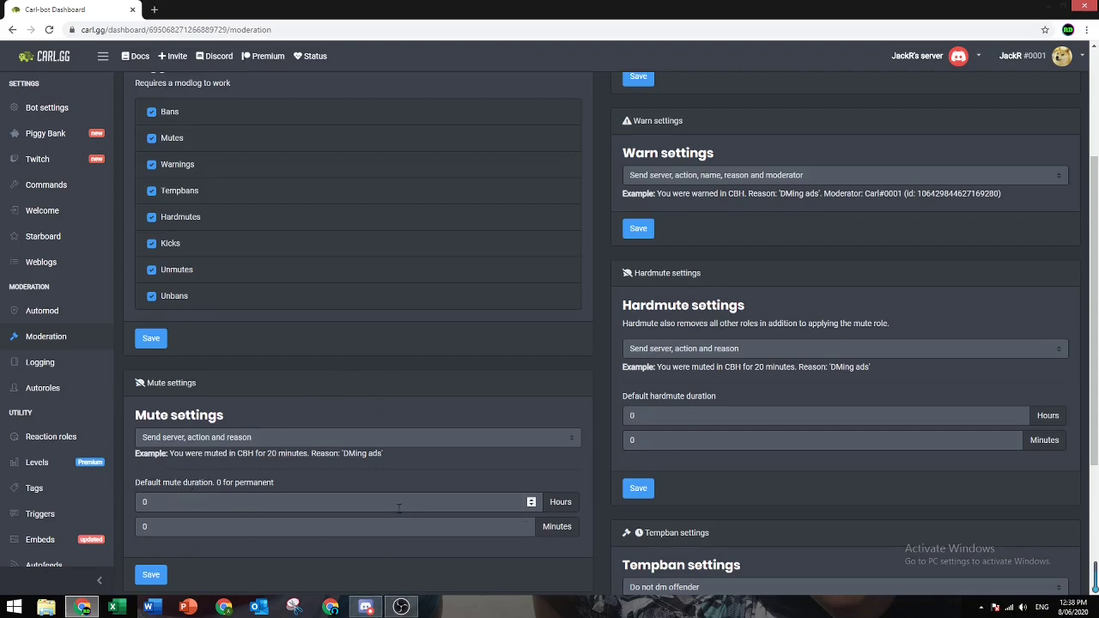
{"action": "left_click", "coordinate": [370, 503]}
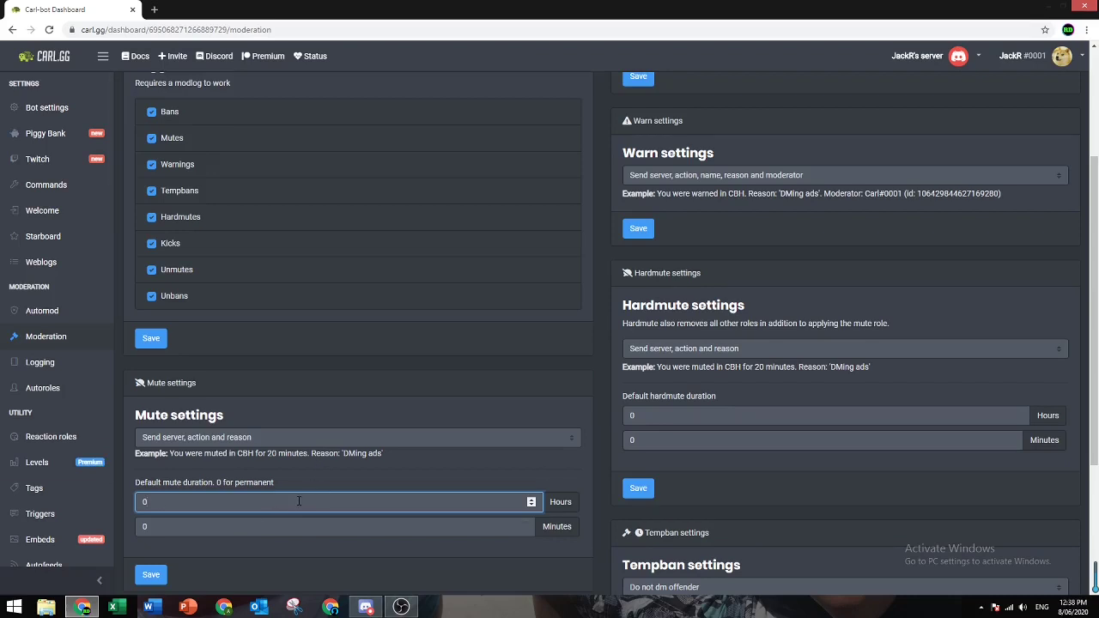
{"action": "left_click", "coordinate": [344, 466]}
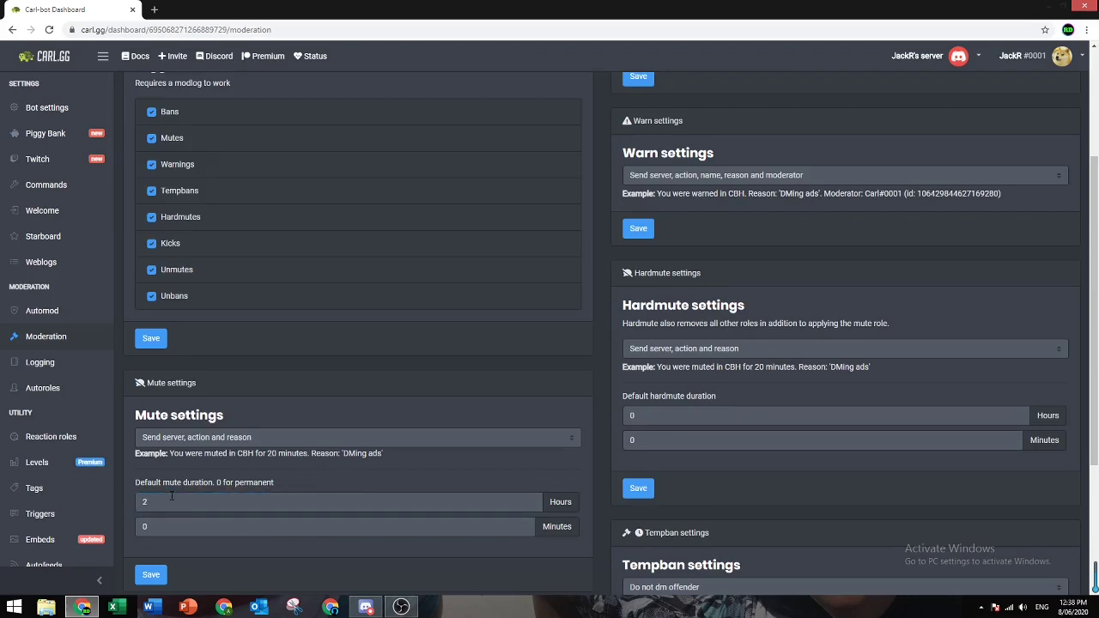
{"action": "left_click", "coordinate": [151, 574]}
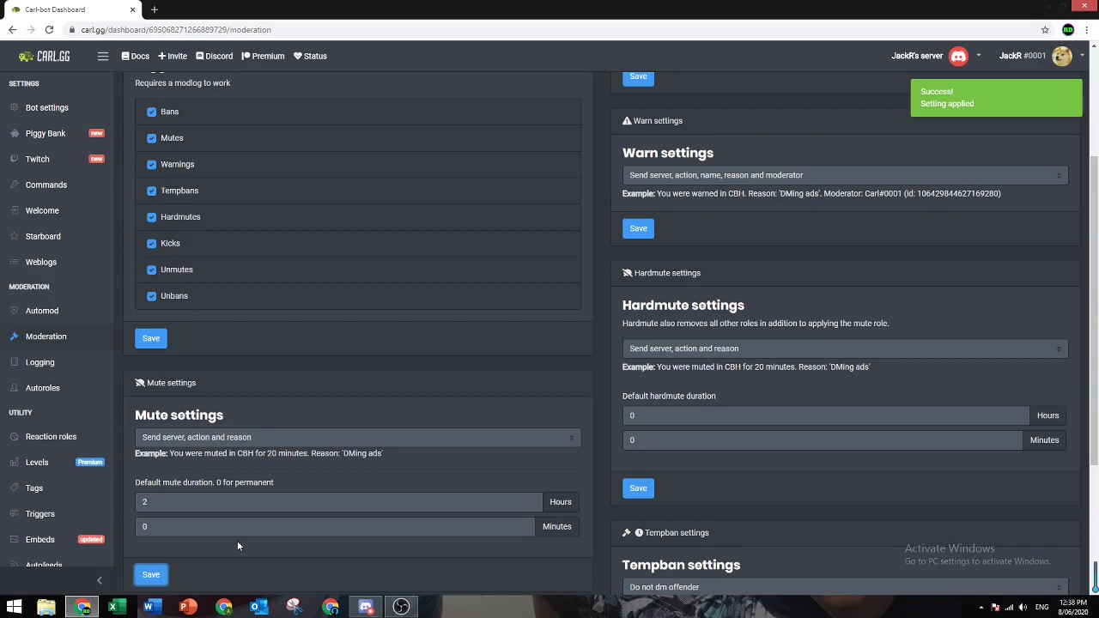
Step: Switch to Discord and send the ?mute command mentioning the owner's account once more
{"action": "left_click", "coordinate": [366, 607]}
{"action": "type", "text": "?"}
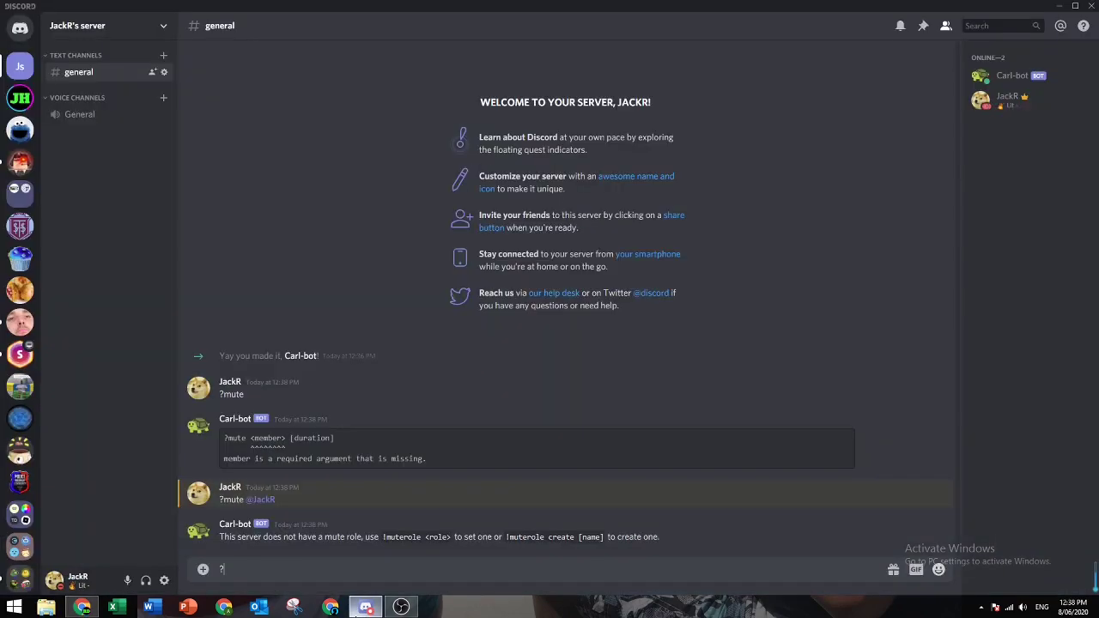
{"action": "type", "text": "mute @J"}
{"action": "key", "text": "Tab"}
{"action": "key", "text": "Return"}
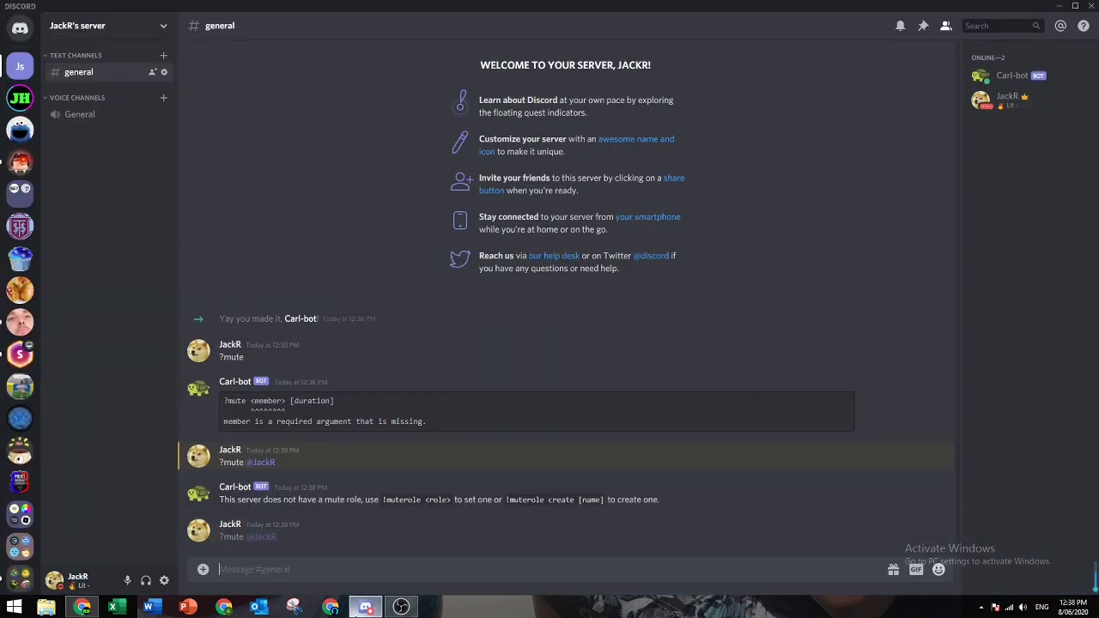
Step: Switch back to Chrome and set the default tempban duration to 24 hours in the Tempban settings
{"action": "left_click", "coordinate": [366, 607]}
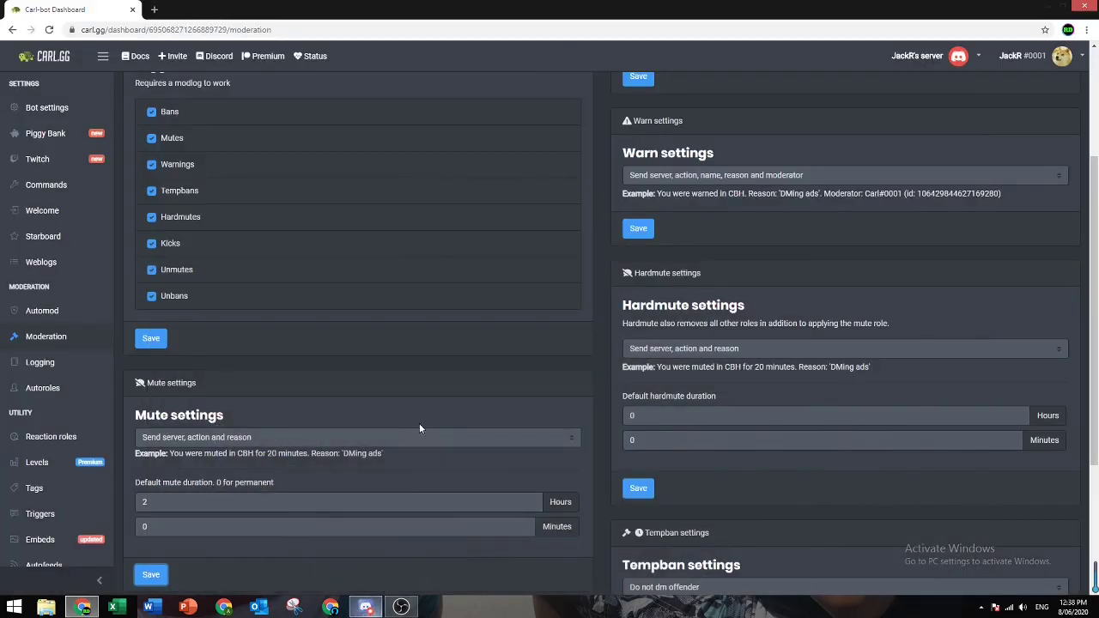
{"action": "scroll", "coordinate": [412, 429], "scroll_direction": "down", "scroll_amount": 3}
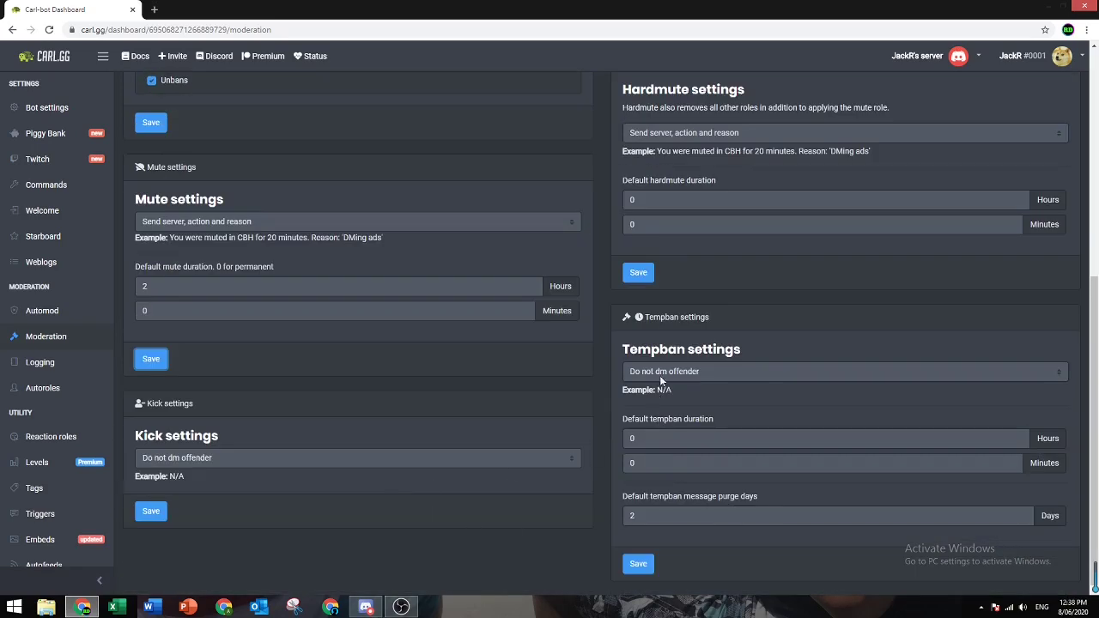
{"action": "scroll", "coordinate": [661, 381], "scroll_direction": "up", "scroll_amount": 5}
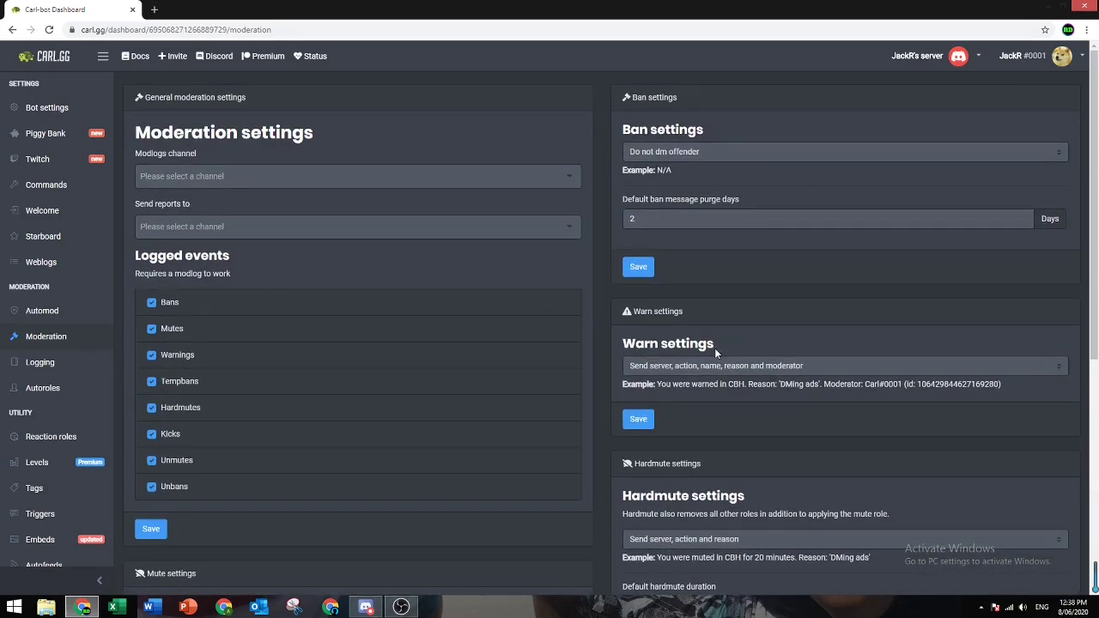
{"action": "scroll", "coordinate": [653, 382], "scroll_direction": "down", "scroll_amount": 3}
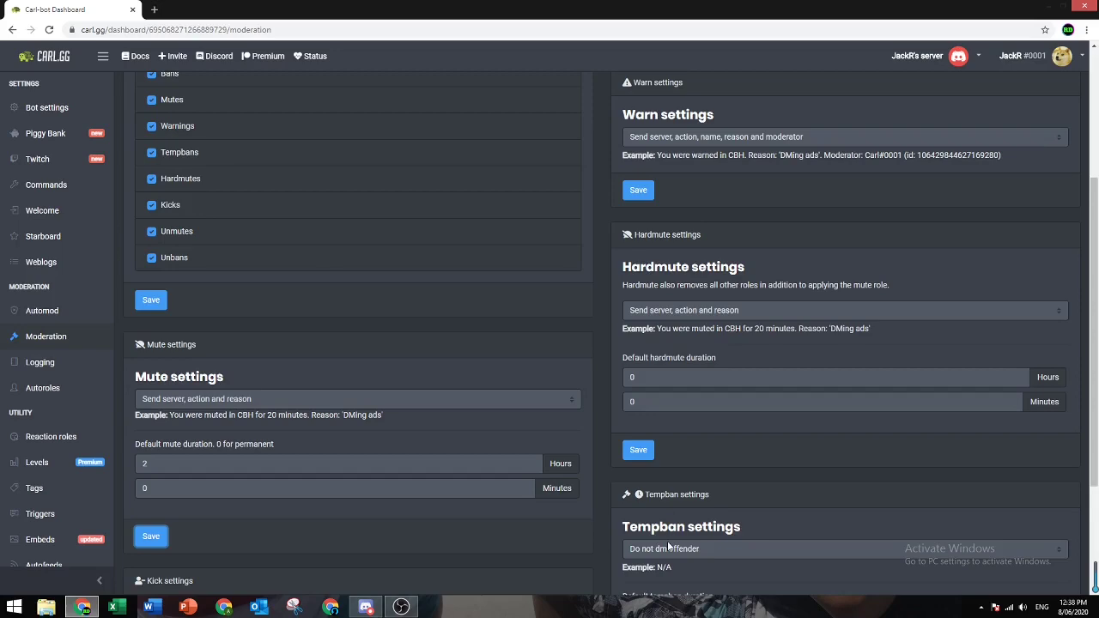
{"action": "scroll", "coordinate": [669, 546], "scroll_direction": "up", "scroll_amount": 3}
{"action": "scroll", "coordinate": [671, 535], "scroll_direction": "down", "scroll_amount": 4}
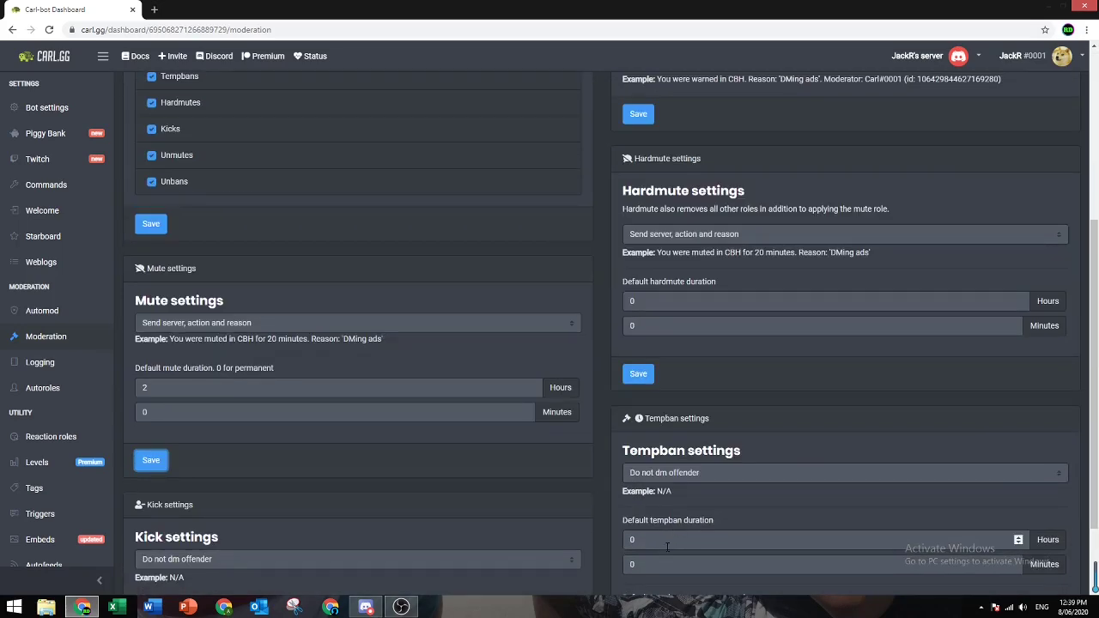
{"action": "left_click", "coordinate": [667, 547]}
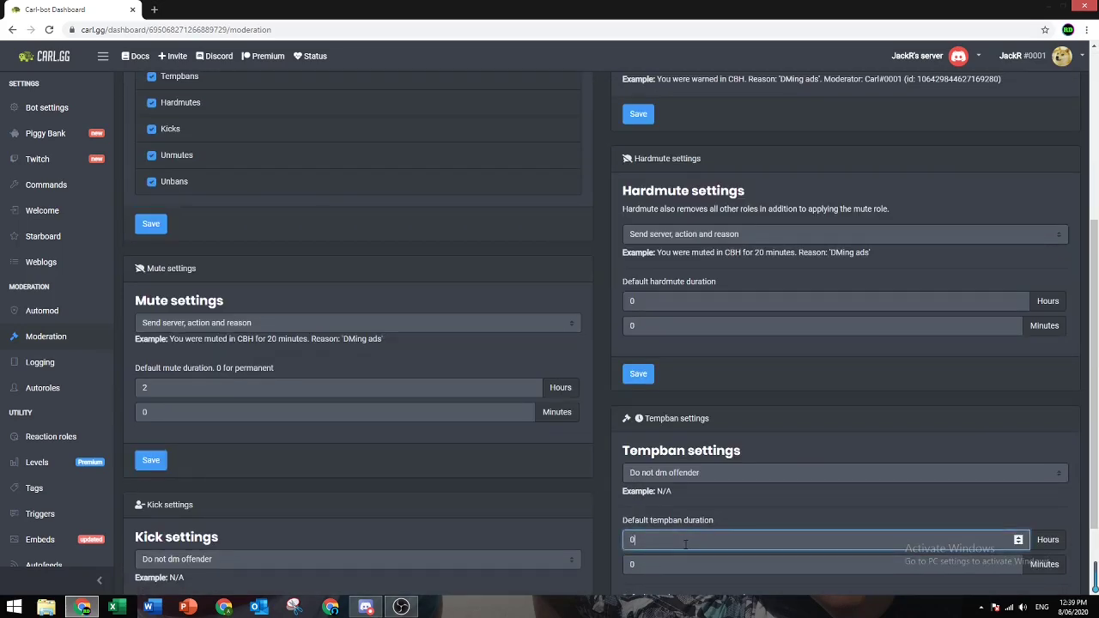
{"action": "key", "text": "BackSpace"}
{"action": "type", "text": "24"}
{"action": "left_click", "coordinate": [726, 505]}
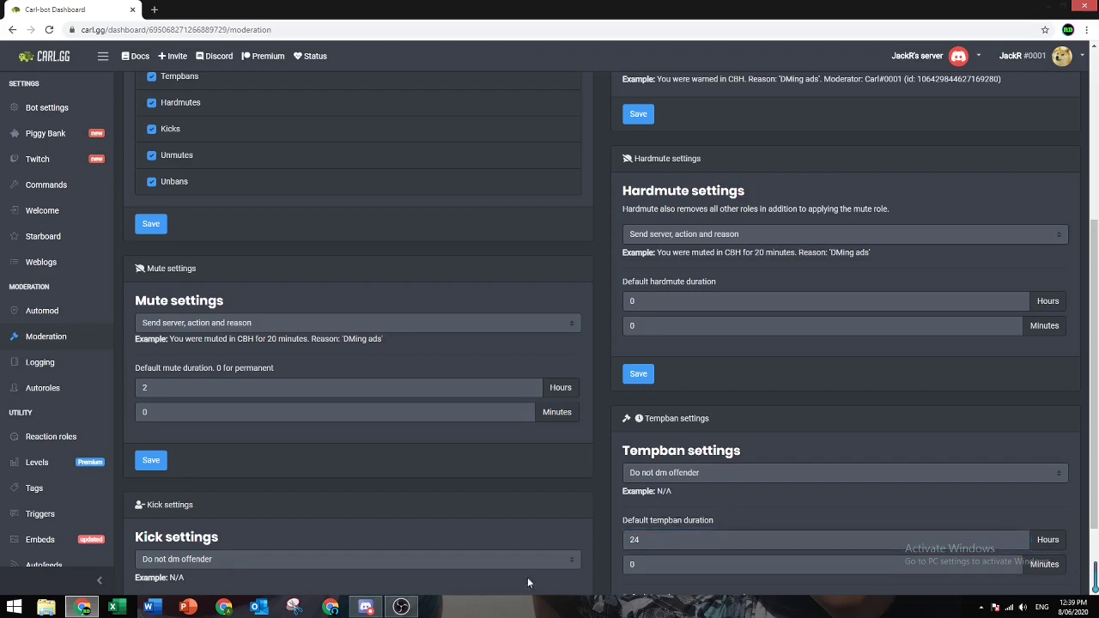
{"action": "left_click_drag", "start_coordinate": [624, 451], "coordinate": [678, 450]}
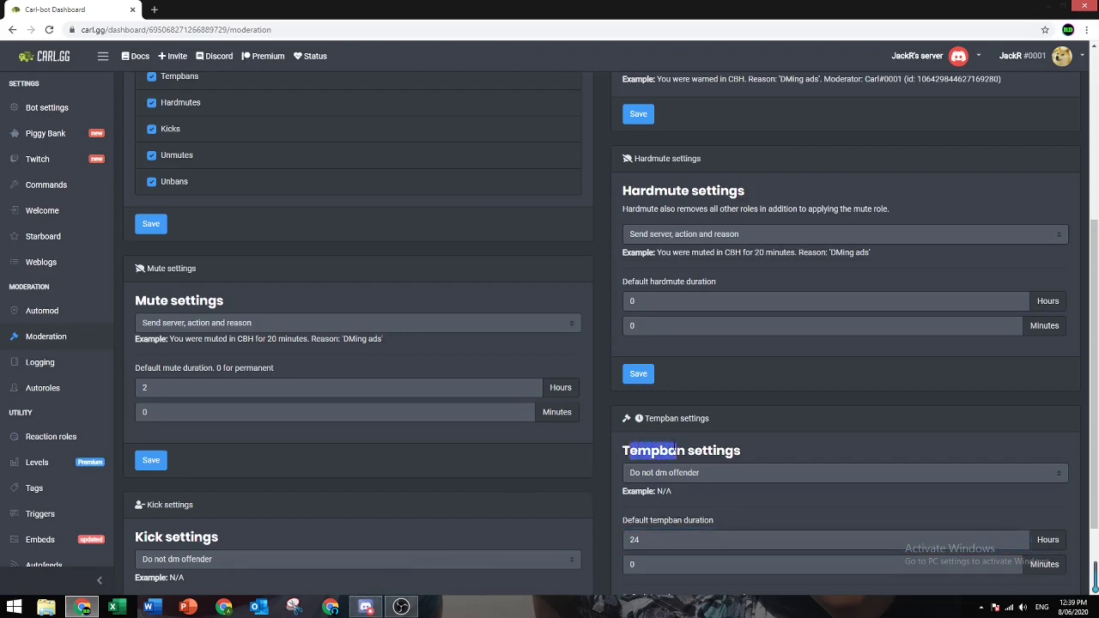
{"action": "left_click", "coordinate": [681, 434]}
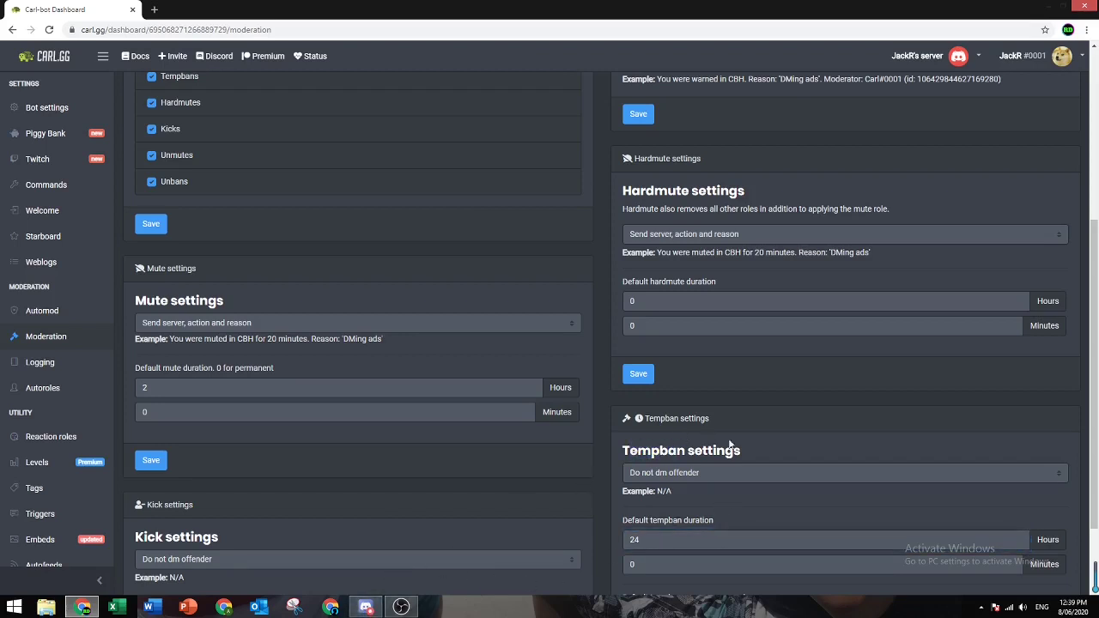
Step: Set the default ban message purge days to 14 and save the ban settings
{"action": "scroll", "coordinate": [871, 391], "scroll_direction": "up", "scroll_amount": 4}
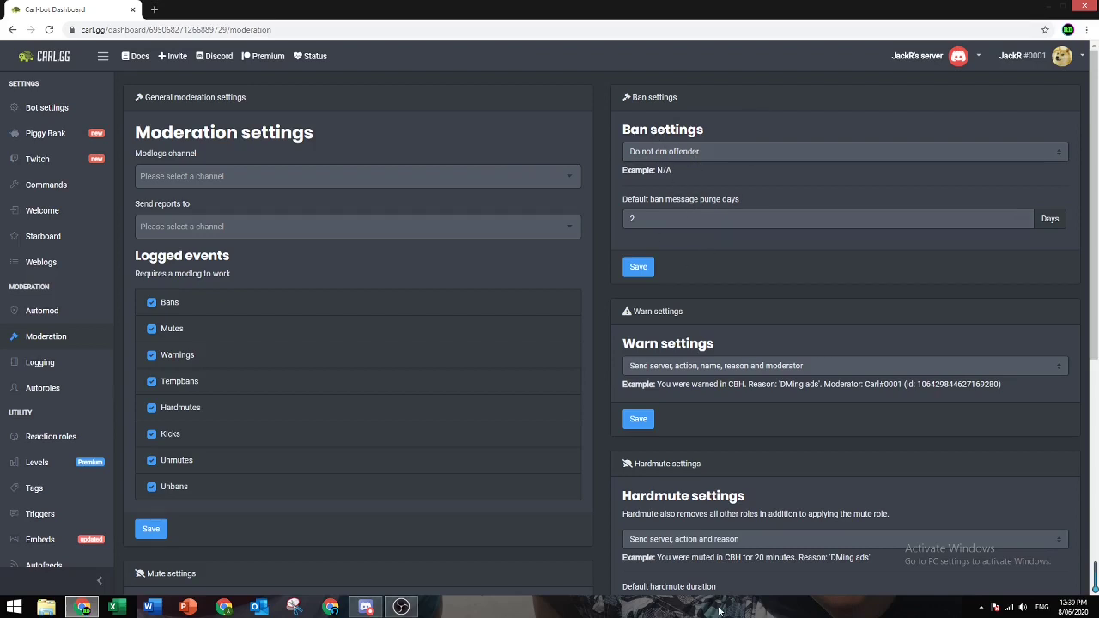
{"action": "scroll", "coordinate": [675, 556], "scroll_direction": "down", "scroll_amount": 2}
{"action": "scroll", "coordinate": [670, 548], "scroll_direction": "up", "scroll_amount": 2}
{"action": "left_click", "coordinate": [687, 219]}
{"action": "left_click", "coordinate": [612, 201]}
{"action": "left_click", "coordinate": [677, 218]}
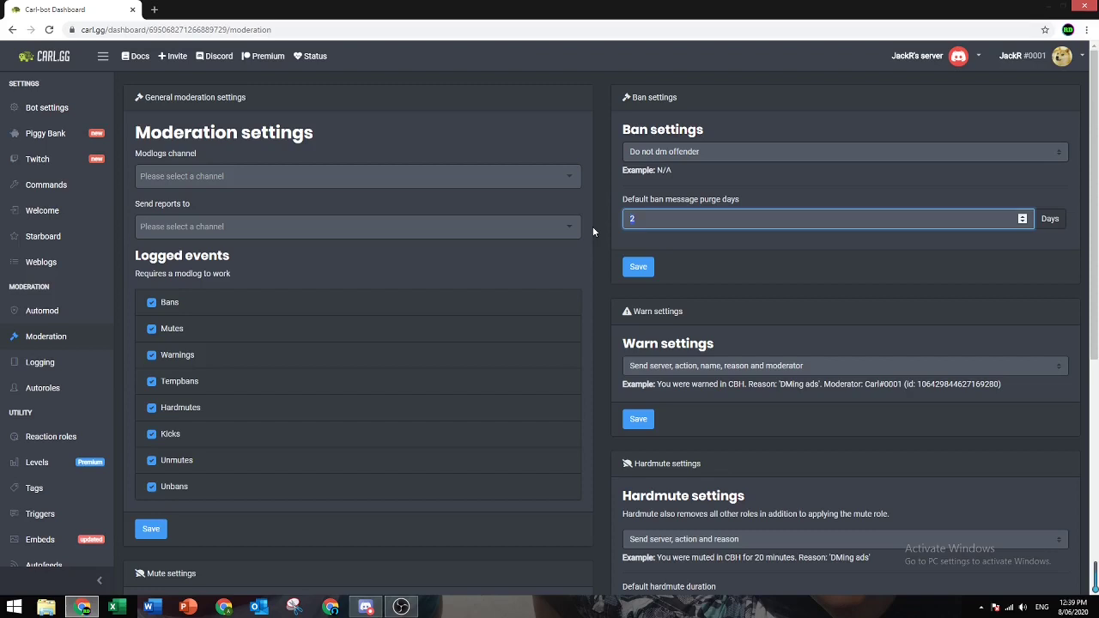
{"action": "left_click", "coordinate": [592, 226]}
{"action": "left_click", "coordinate": [635, 218]}
{"action": "key", "text": "BackSpace"}
{"action": "type", "text": "14"}
{"action": "left_click", "coordinate": [637, 269]}
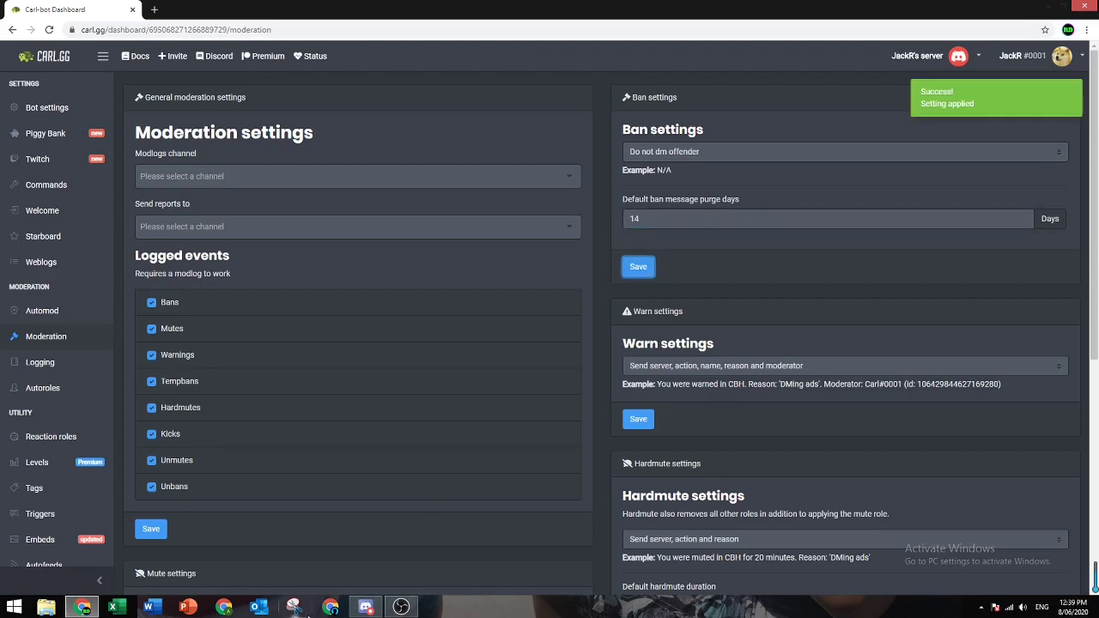
Step: Open the Starboard settings page in the dashboard
{"action": "left_click", "coordinate": [74, 243]}
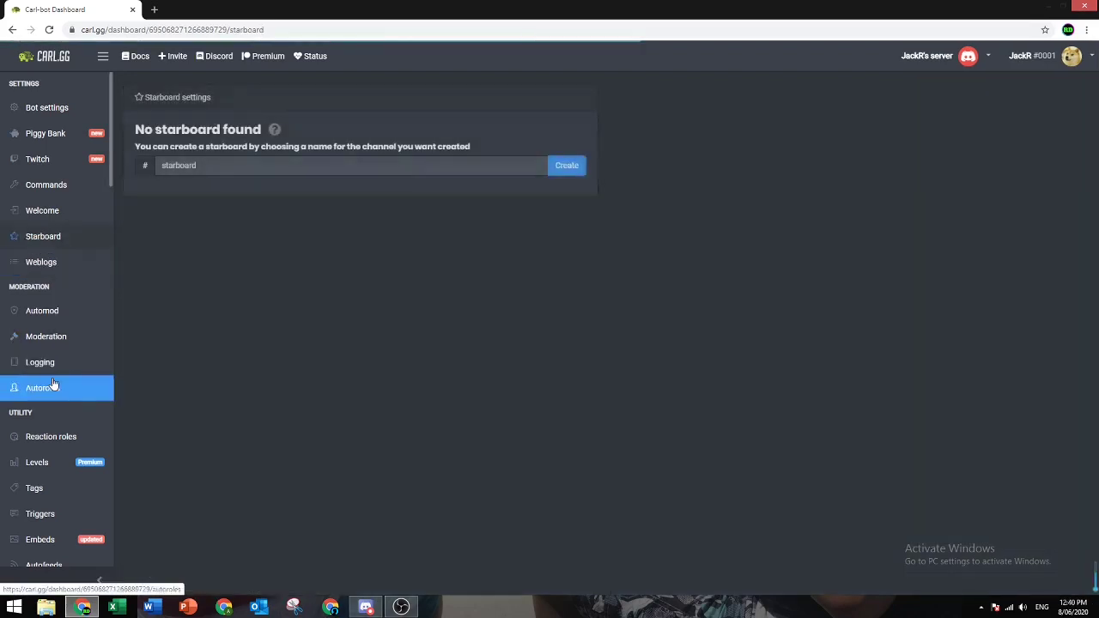